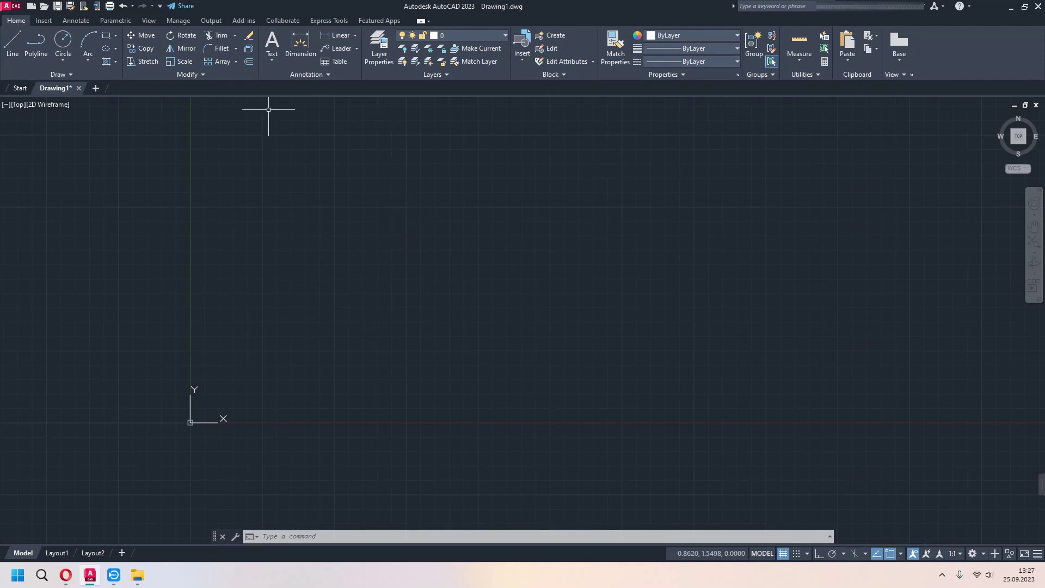
- Draw a circle of radius 50 in the middle of the blank drawing
{"action": "left_click", "coordinate": [200, 74]}
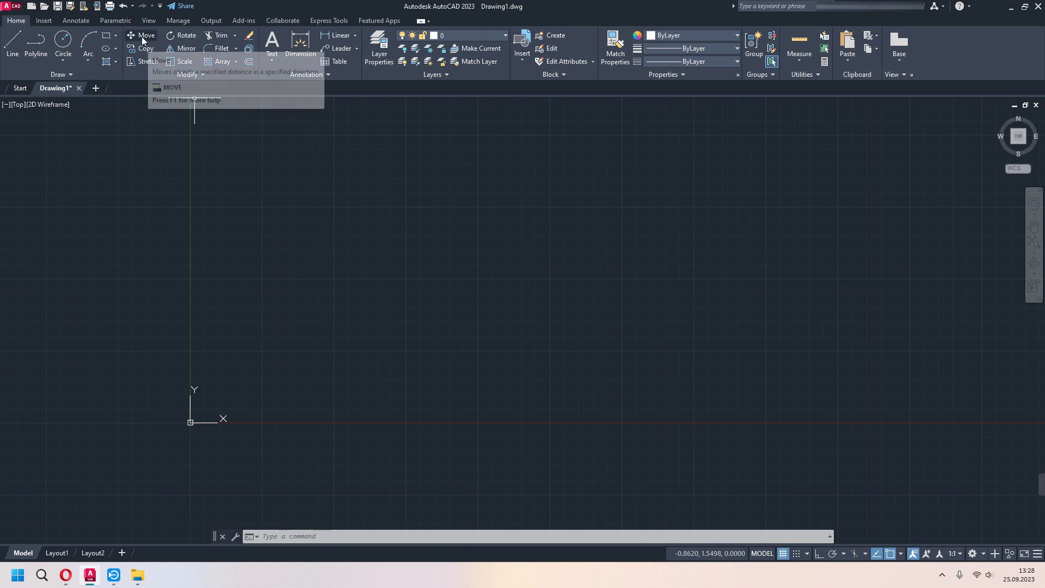
{"action": "left_click", "coordinate": [69, 49]}
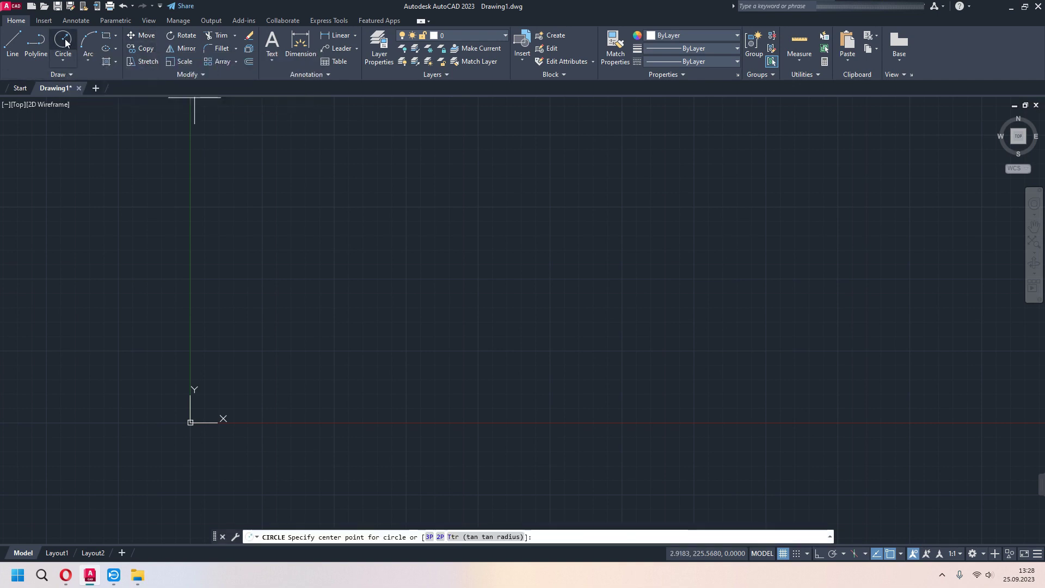
{"action": "left_click", "coordinate": [384, 241]}
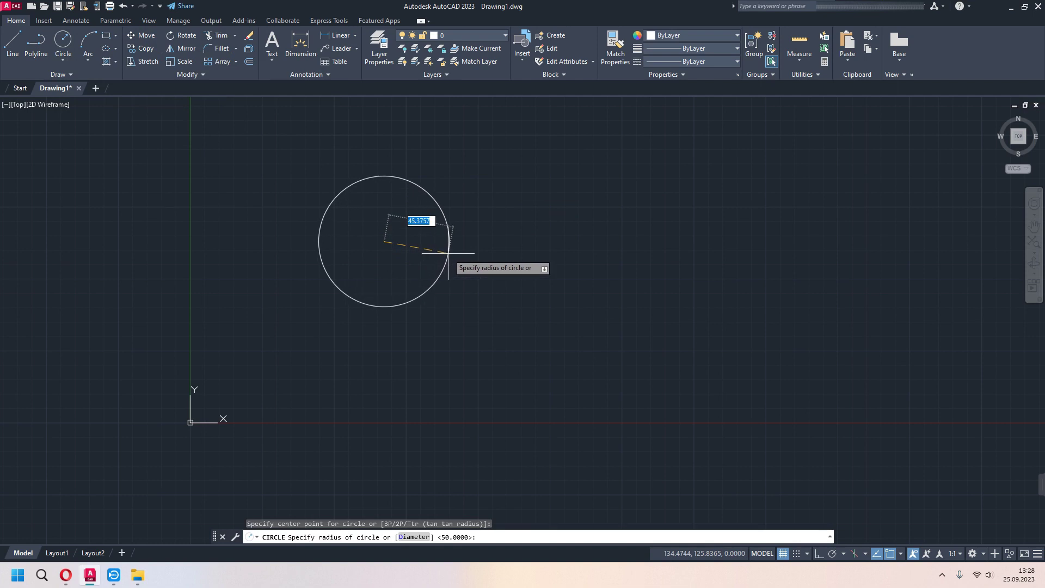
{"action": "type", "text": "50"}
{"action": "key", "text": "Return"}
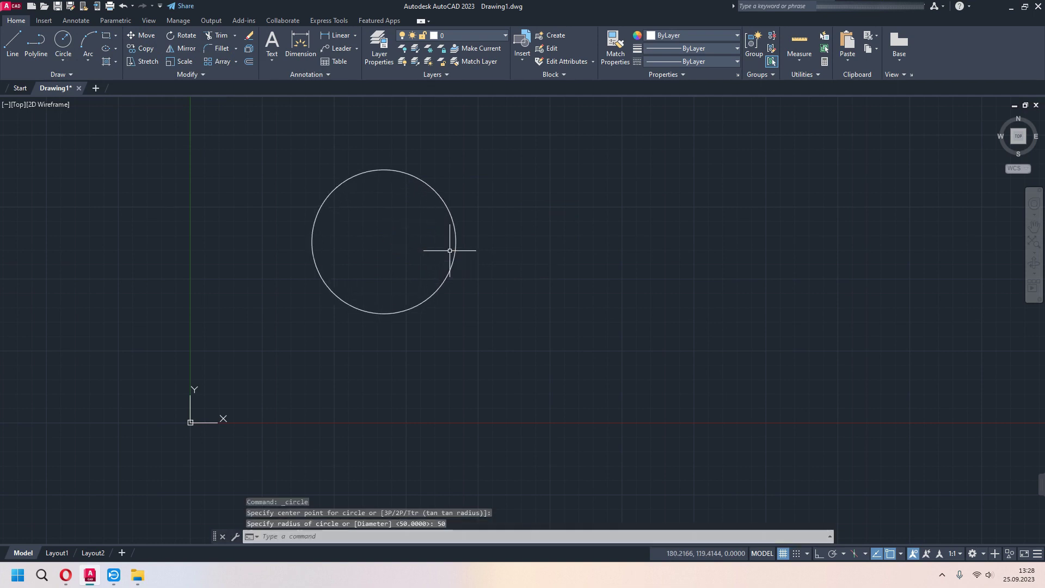
{"action": "middle_click_drag", "start_coordinate": [670, 283], "coordinate": [542, 289]}
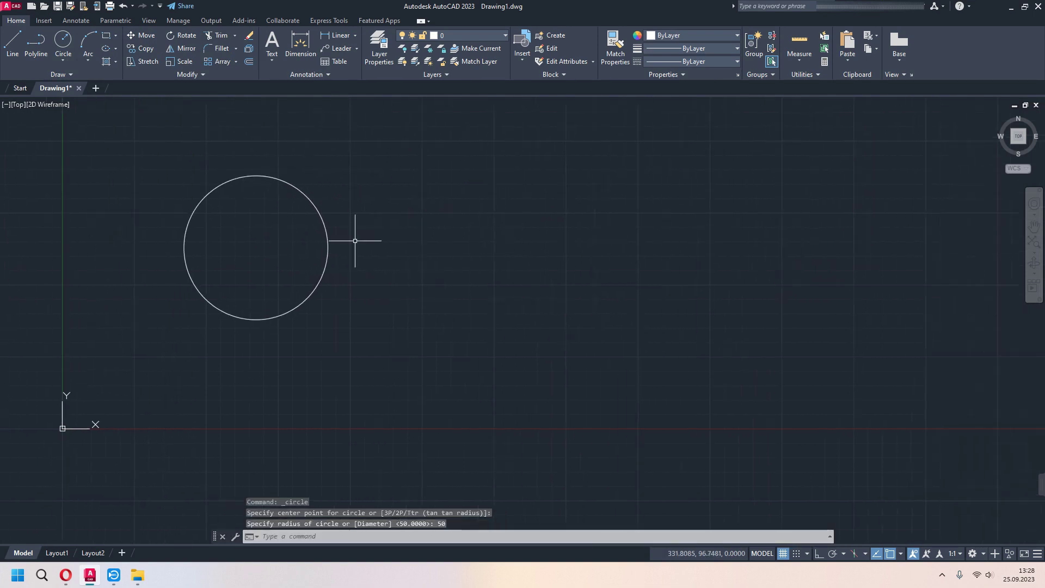
- Draw a 300-unit horizontal line starting just right of the circle
{"action": "left_click", "coordinate": [12, 43]}
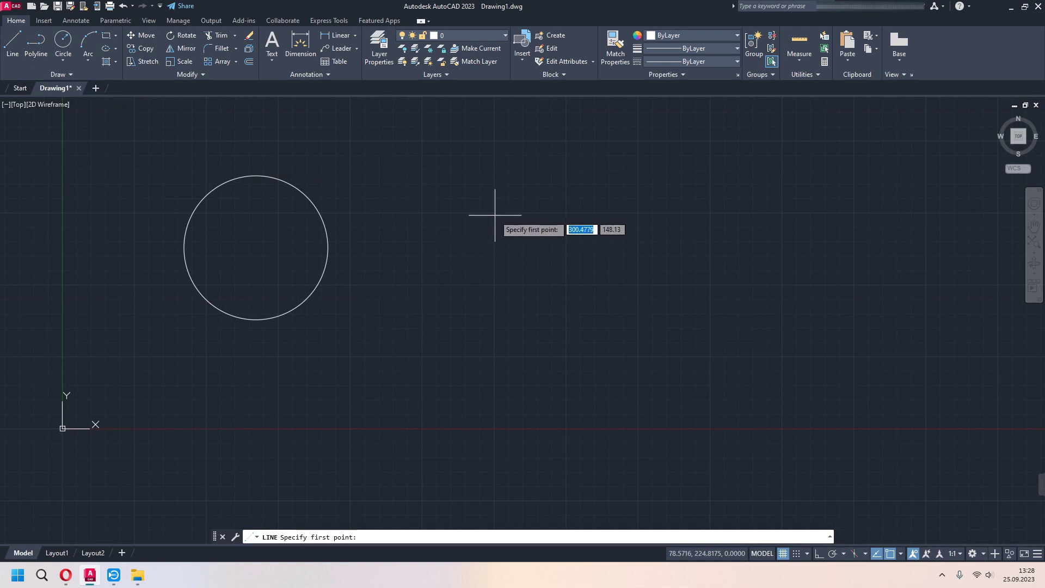
{"action": "left_click", "coordinate": [495, 283]}
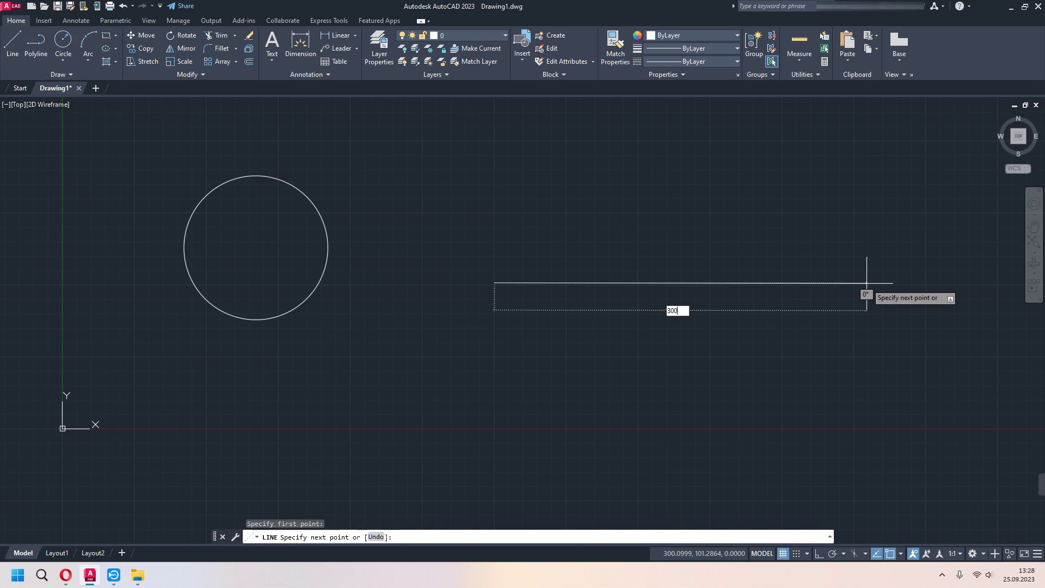
{"action": "key", "text": "Return"}
{"action": "key", "text": "Escape"}
{"action": "middle_click_drag", "start_coordinate": [550, 352], "coordinate": [640, 363]}
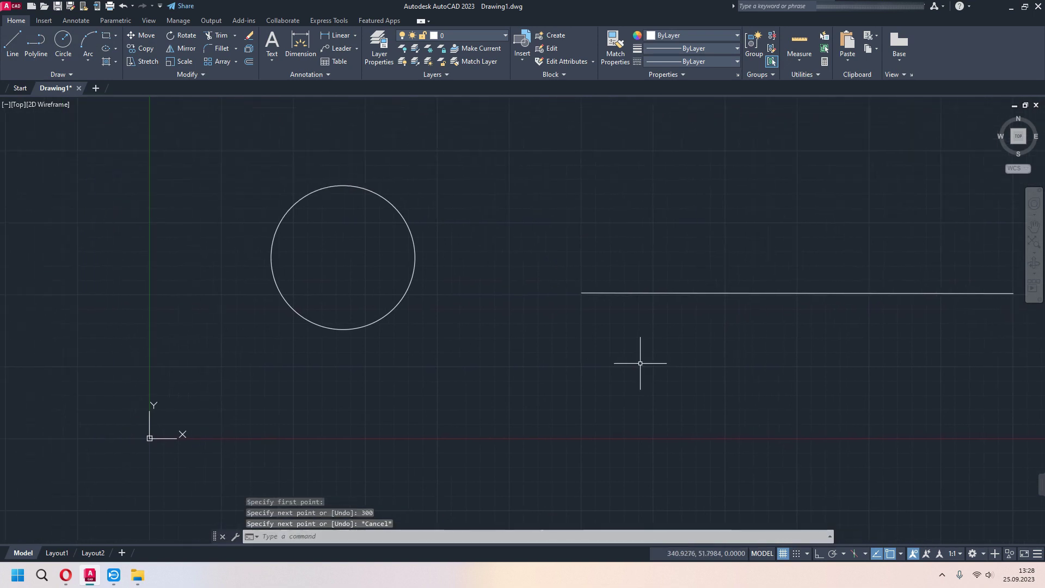
{"action": "left_click", "coordinate": [379, 318]}
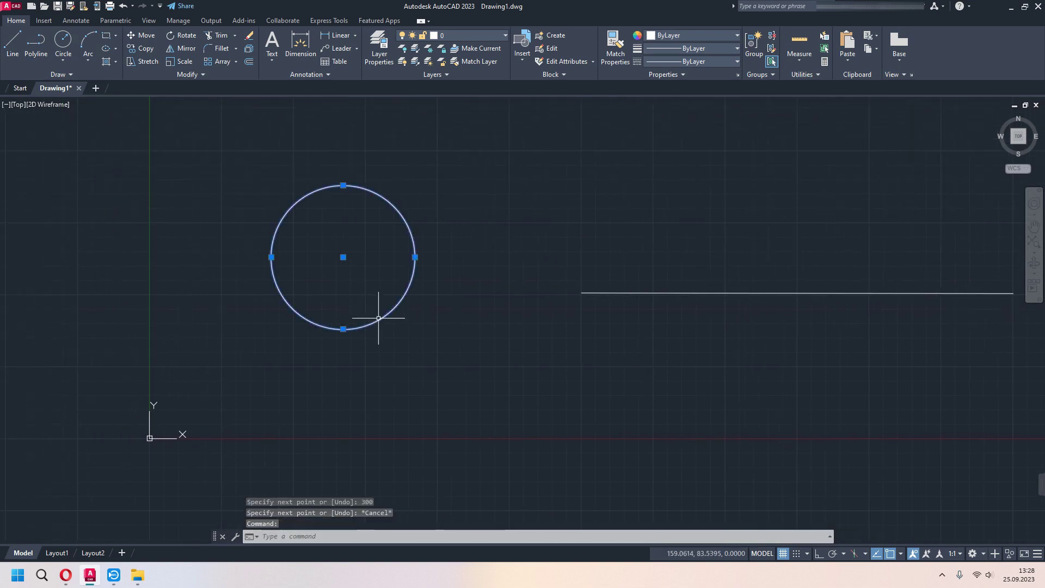
- Move the circle from its centre onto the line's left endpoint
{"action": "left_click", "coordinate": [151, 39]}
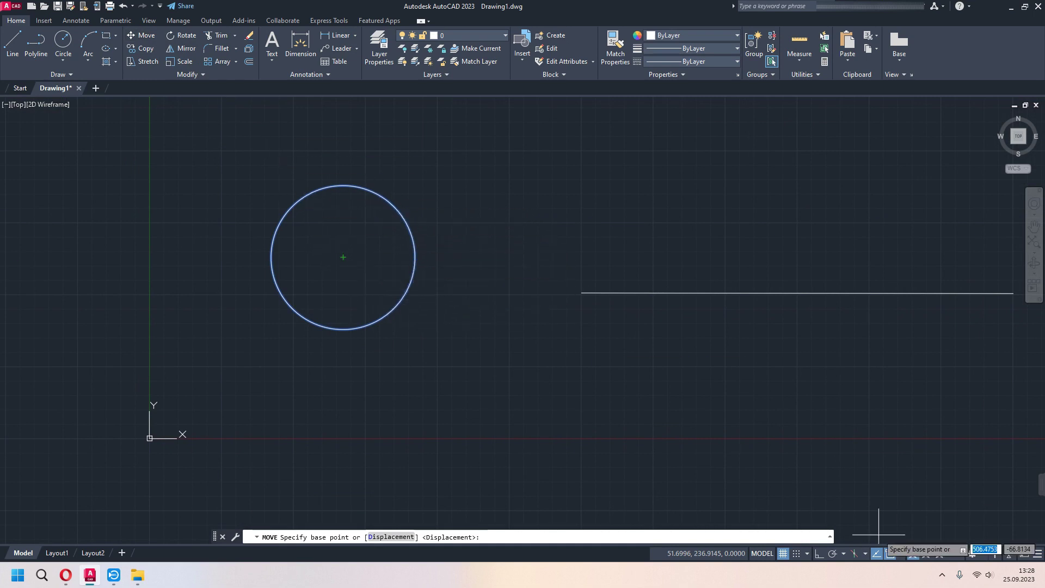
{"action": "left_click", "coordinate": [902, 554]}
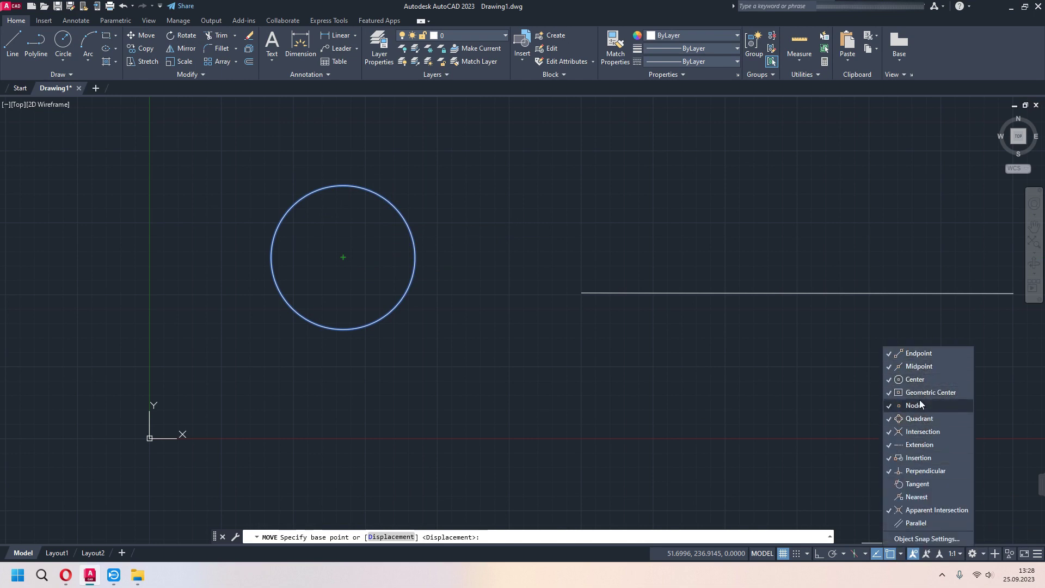
{"action": "left_click", "coordinate": [901, 553]}
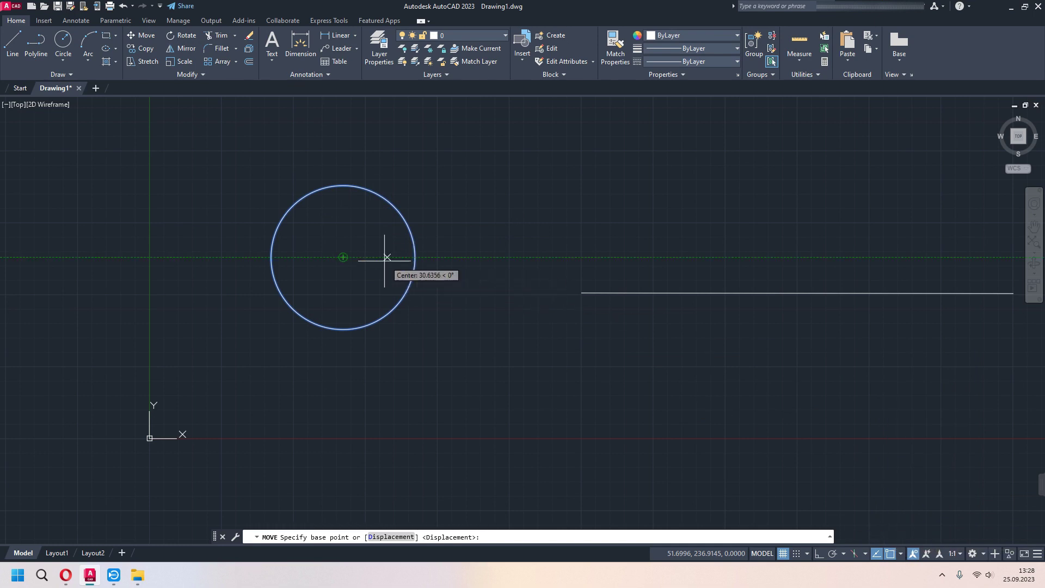
{"action": "left_click", "coordinate": [343, 257]}
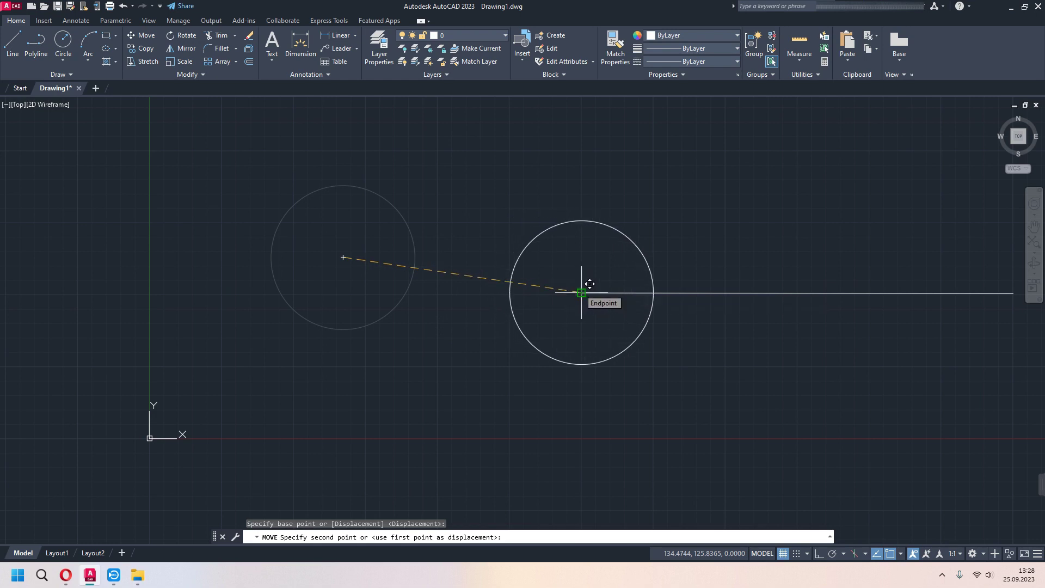
{"action": "left_click", "coordinate": [589, 283]}
{"action": "middle_click_drag", "start_coordinate": [708, 383], "coordinate": [583, 374]}
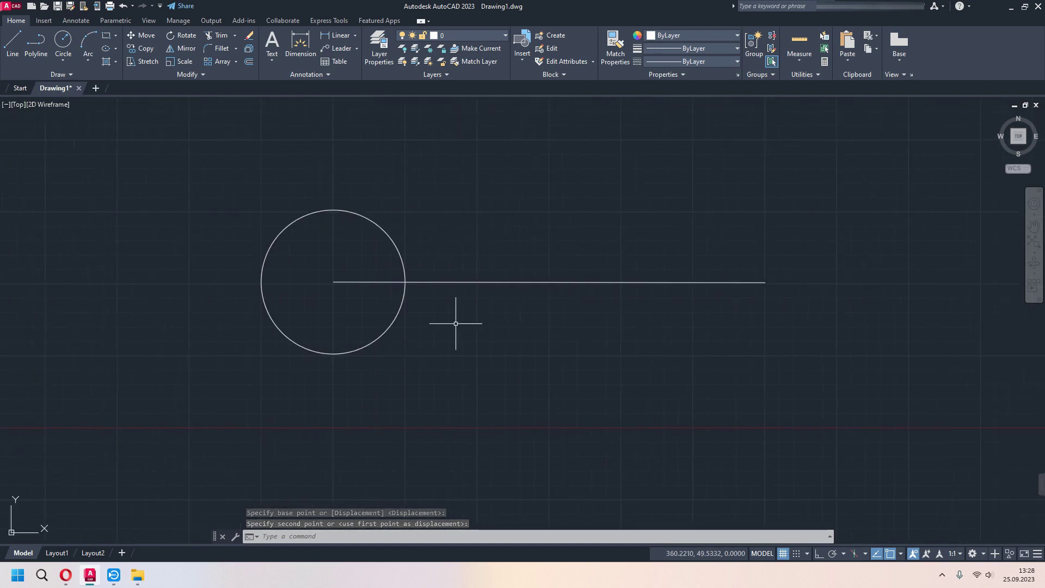
- With Ortho on (F8), move the circle 100 units horizontally to the right
{"action": "left_click", "coordinate": [146, 35]}
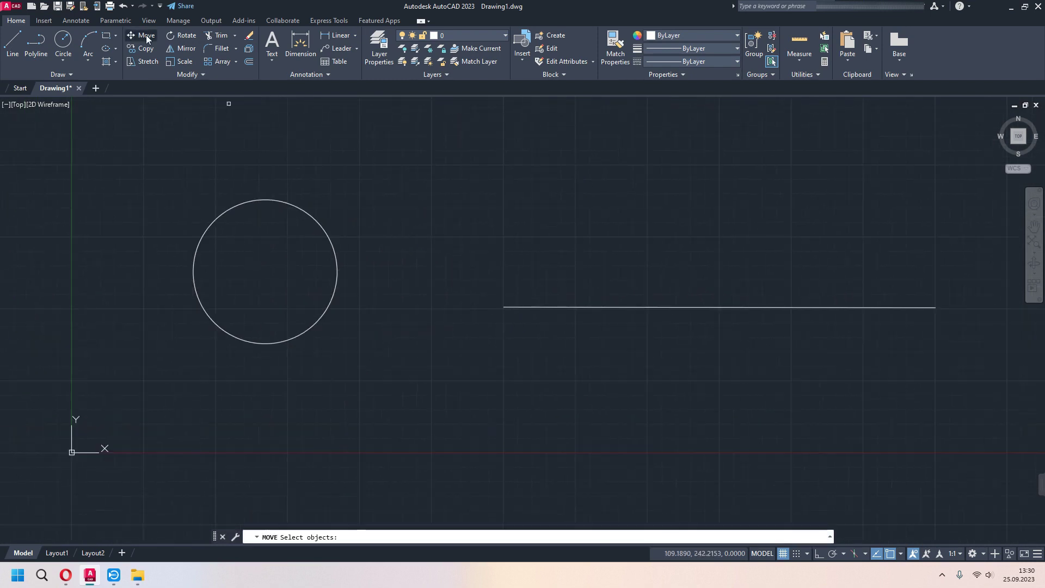
{"action": "left_click", "coordinate": [327, 237]}
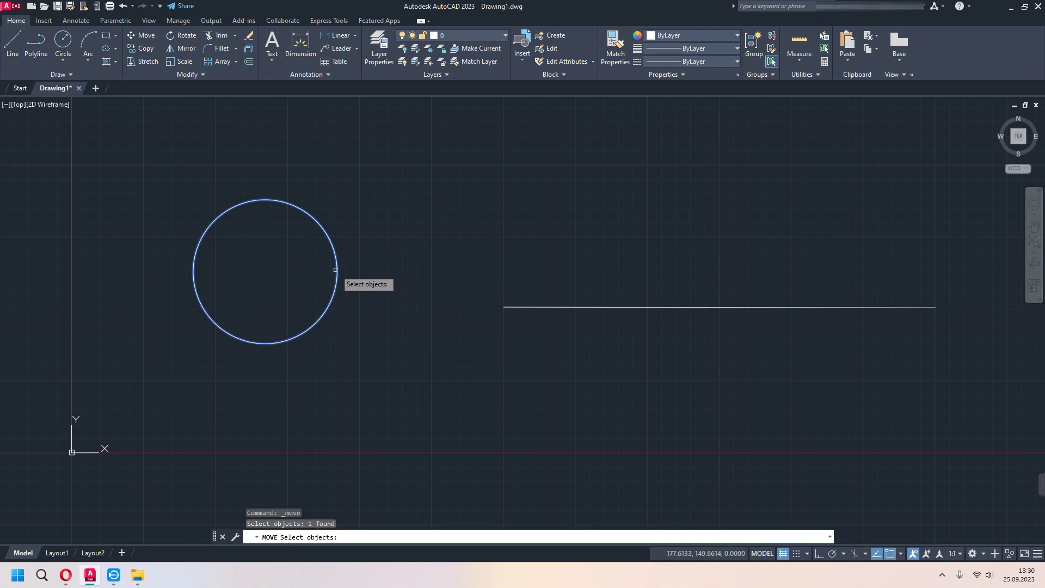
{"action": "key", "text": "Return"}
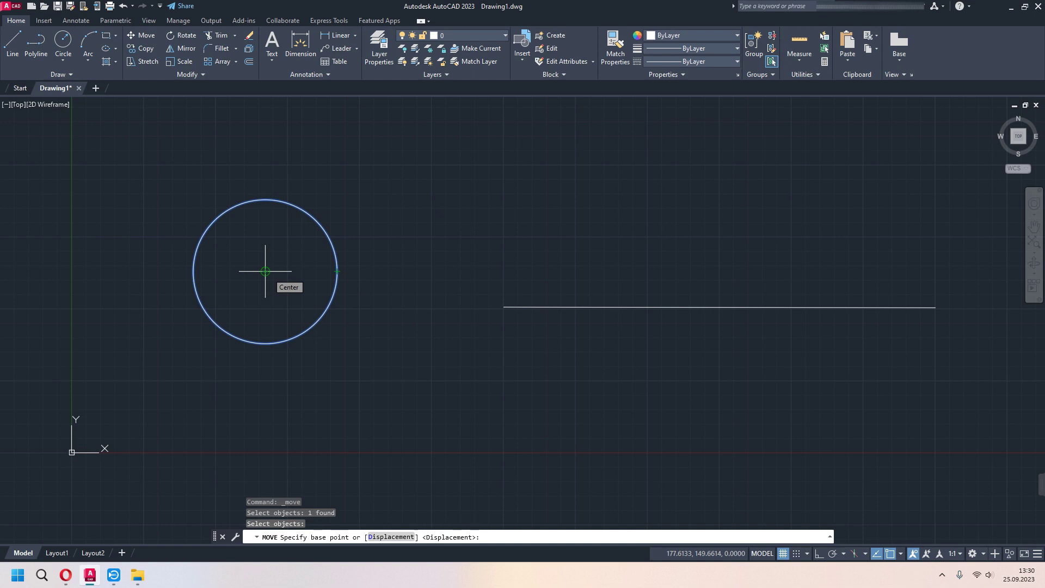
{"action": "left_click", "coordinate": [265, 271]}
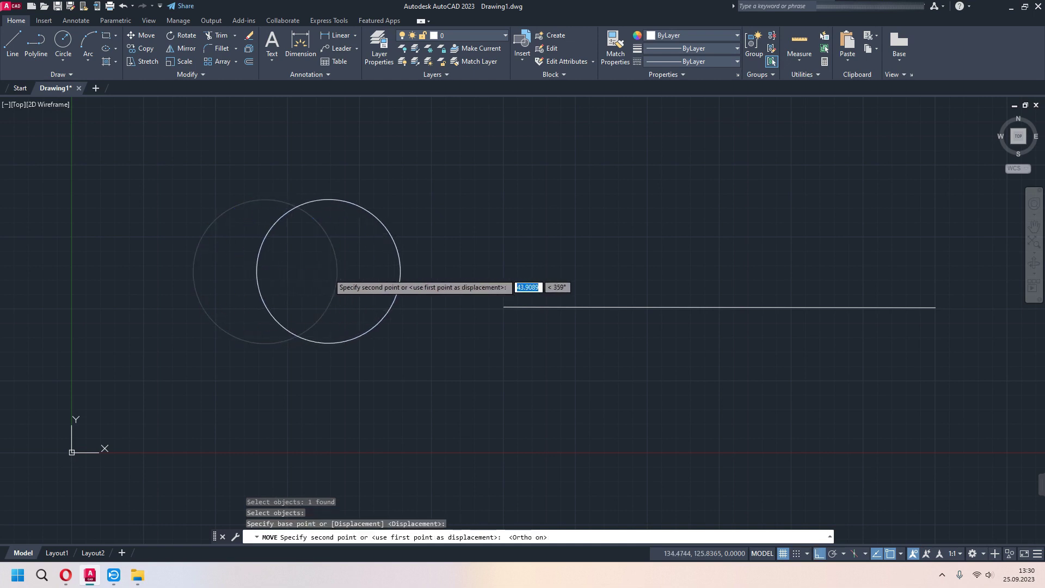
{"action": "key", "text": "F8"}
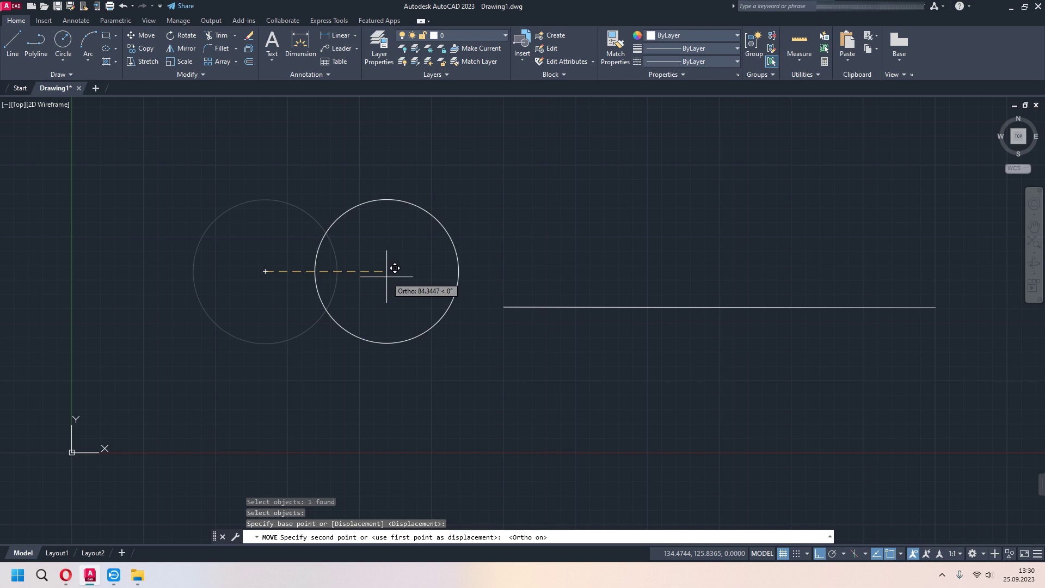
{"action": "type", "text": "100"}
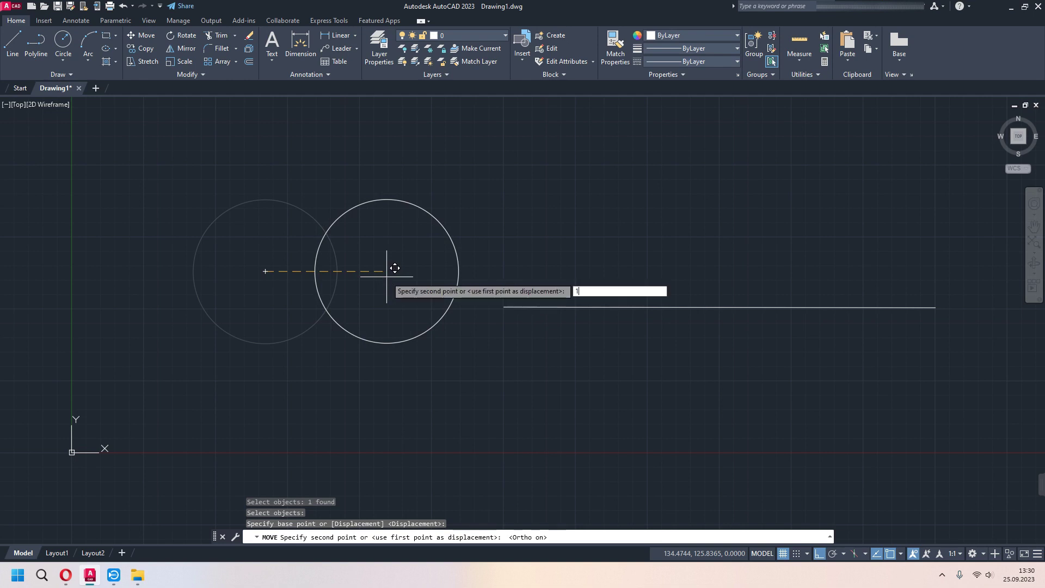
{"action": "key", "text": "Return"}
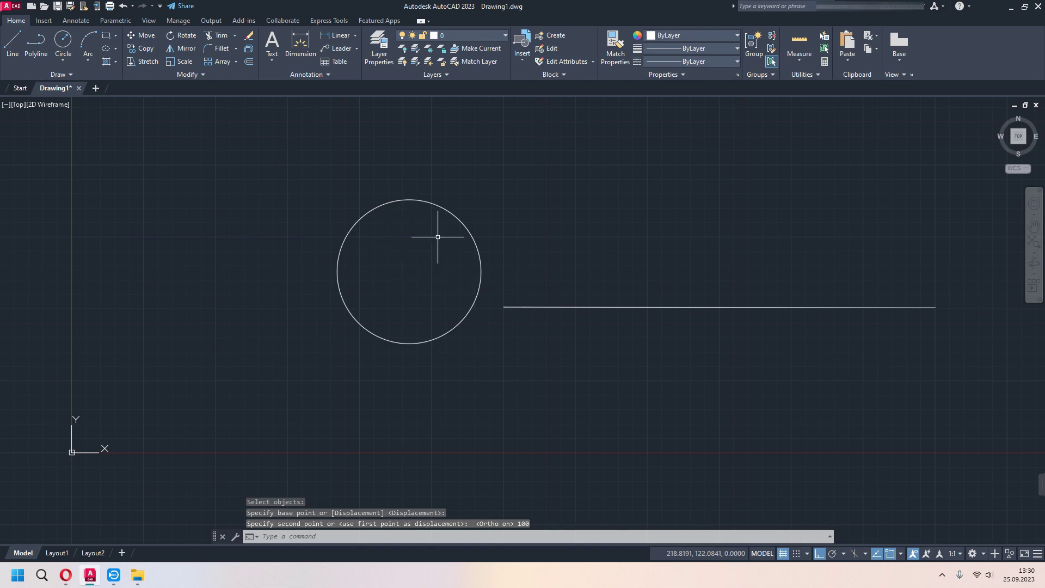
- Switch from Ortho to polar tracking with 45, 90, 135, 180 degree increments
{"action": "key", "text": "Escape"}
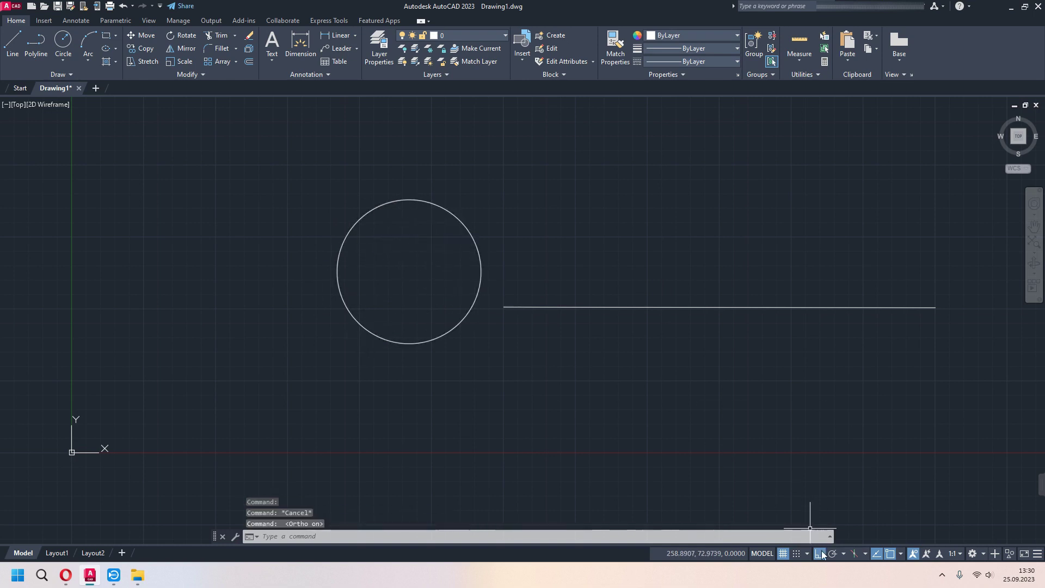
{"action": "left_click", "coordinate": [832, 555]}
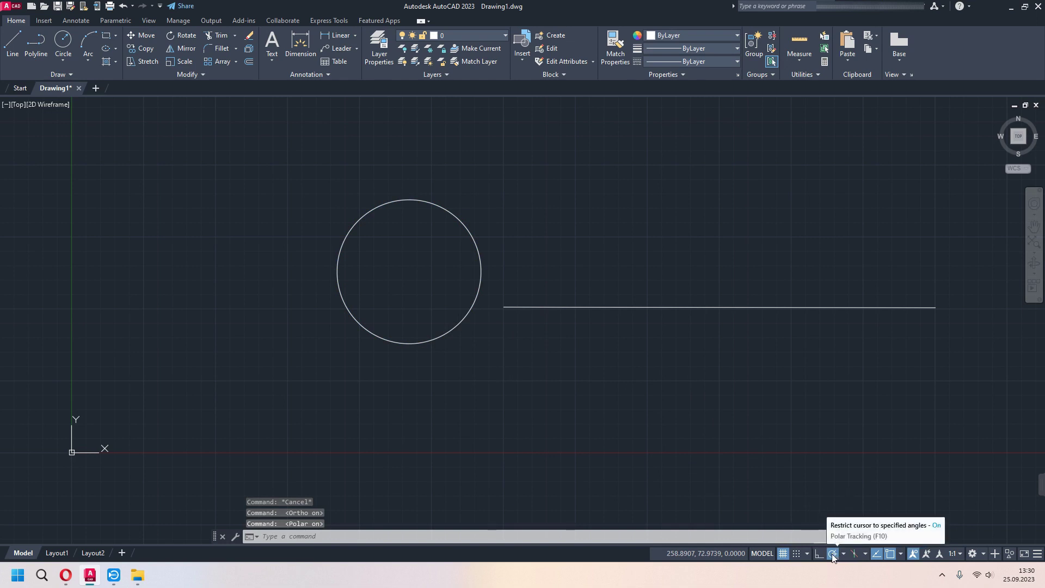
{"action": "left_click", "coordinate": [843, 554]}
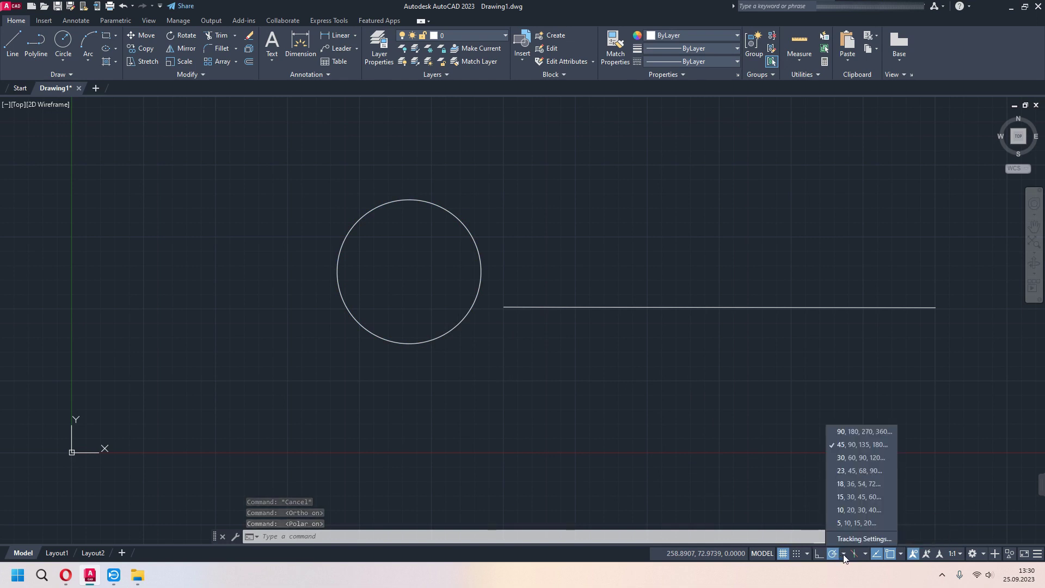
{"action": "left_click", "coordinate": [846, 446]}
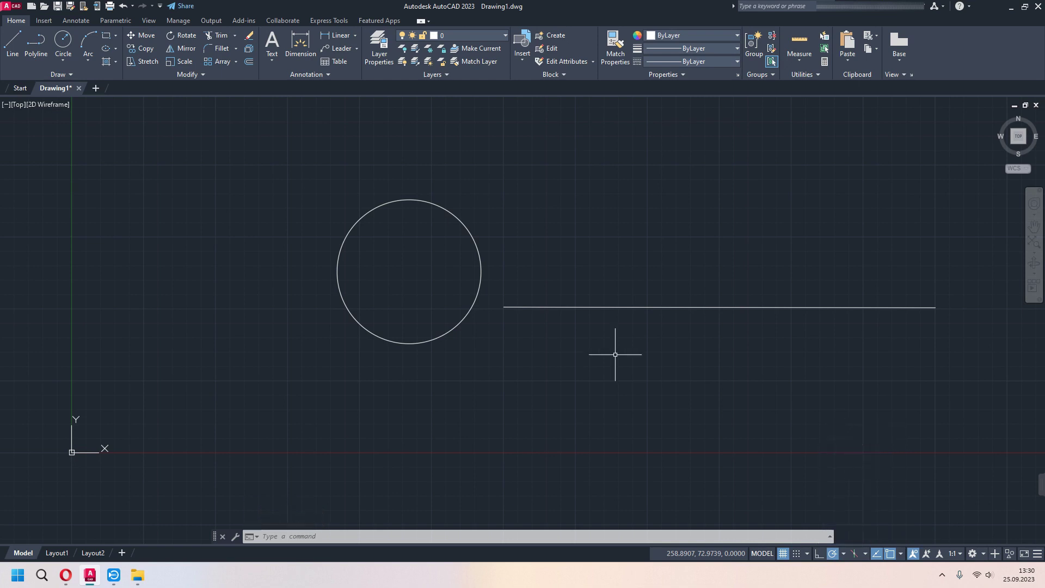
- Move the circle from its centre 200 units along the 45-degree polar direction
{"action": "left_click", "coordinate": [479, 282]}
{"action": "left_click", "coordinate": [144, 37]}
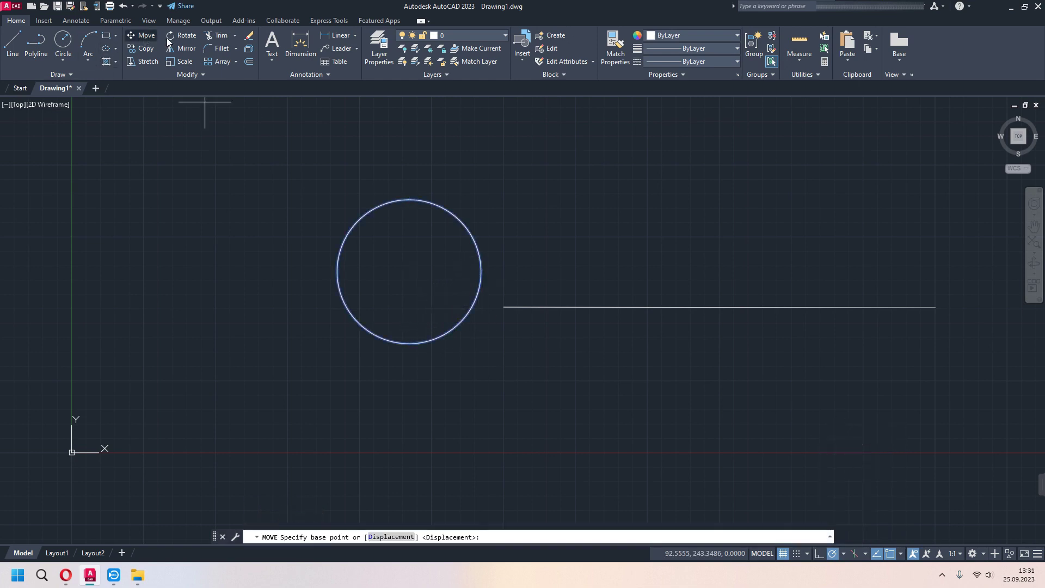
{"action": "left_click", "coordinate": [409, 271]}
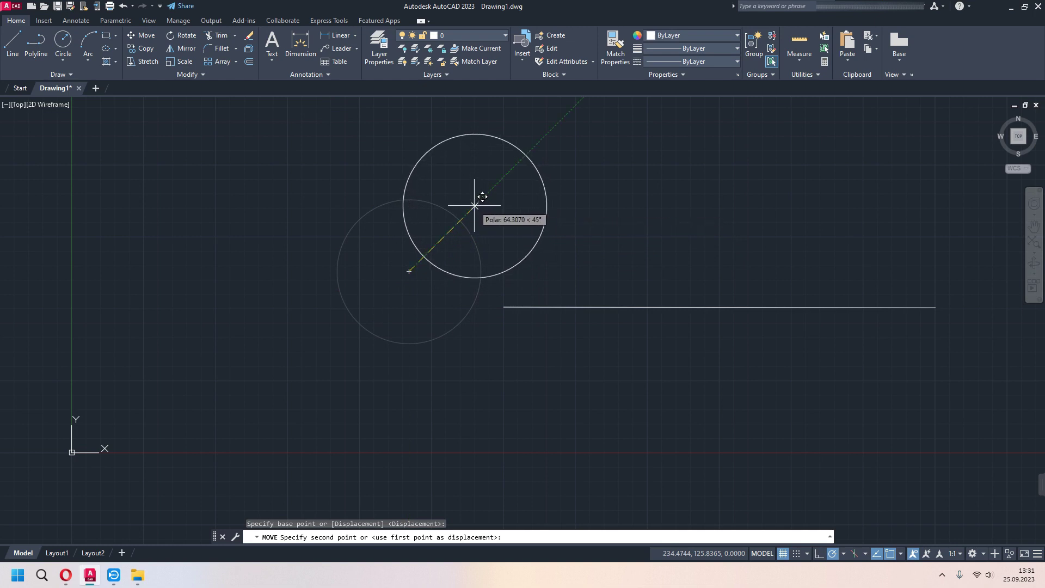
{"action": "middle_click_drag", "start_coordinate": [489, 192], "coordinate": [490, 260]}
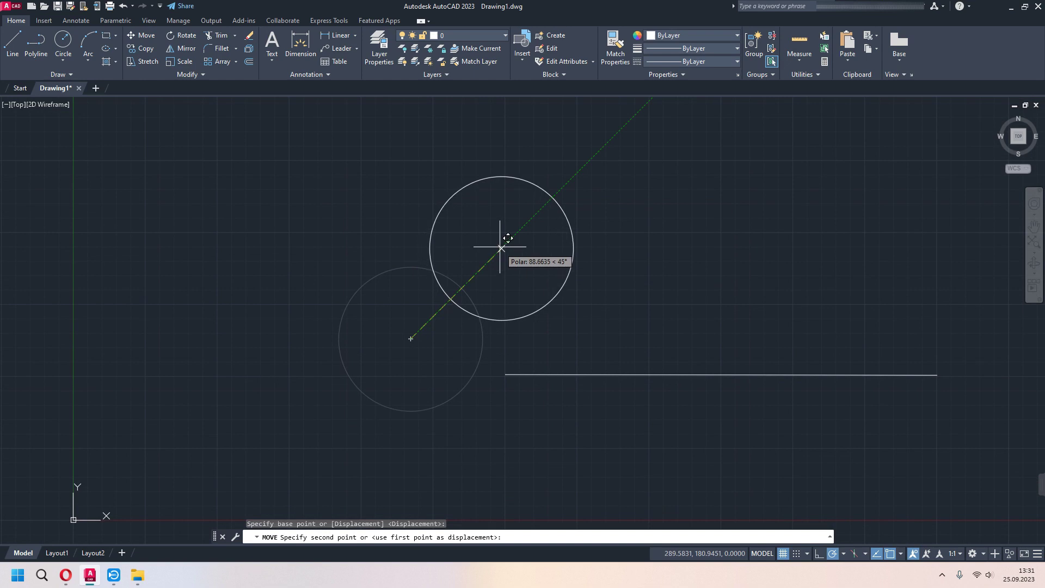
{"action": "type", "text": "200"}
{"action": "key", "text": "Return"}
{"action": "middle_click_drag", "start_coordinate": [564, 304], "coordinate": [538, 329]}
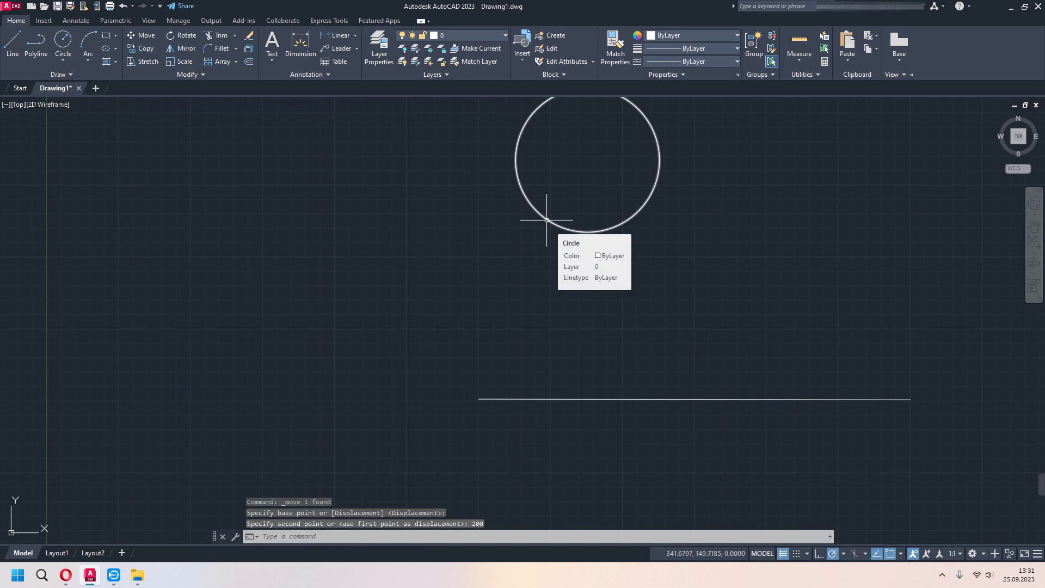
{"action": "middle_click_drag", "start_coordinate": [515, 352], "coordinate": [536, 320]}
- Delete the horizontal line and drag the circle by its centre grip down-left
{"action": "left_click", "coordinate": [560, 365]}
{"action": "key", "text": "Delete"}
{"action": "left_click", "coordinate": [575, 192]}
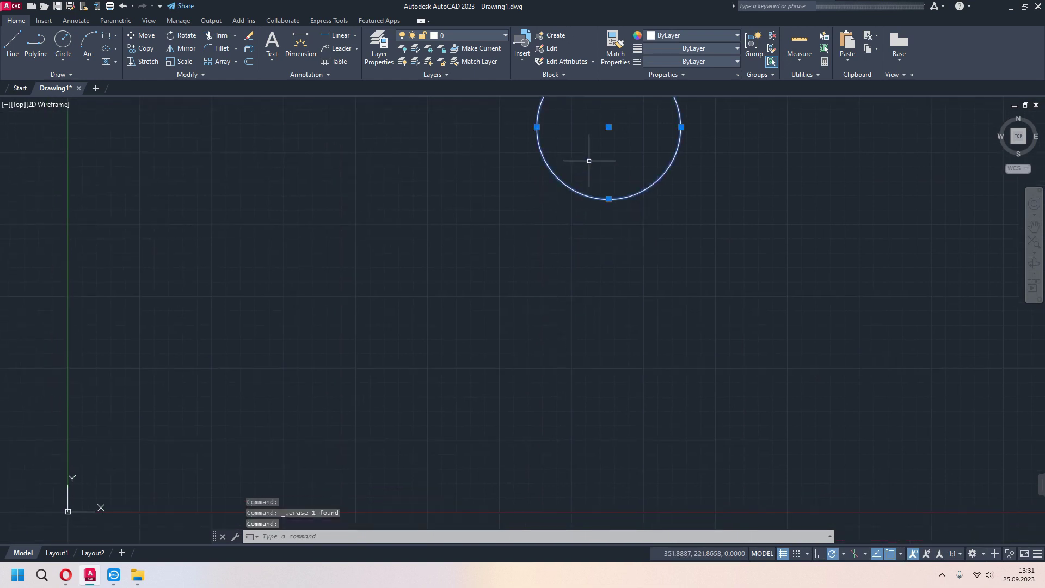
{"action": "left_click", "coordinate": [609, 127]}
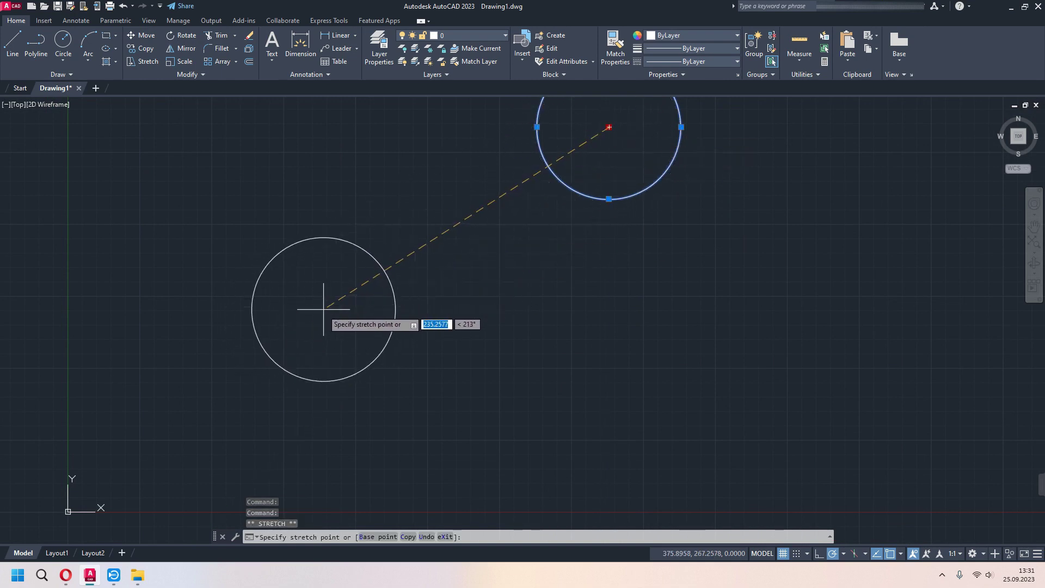
{"action": "left_click", "coordinate": [309, 318]}
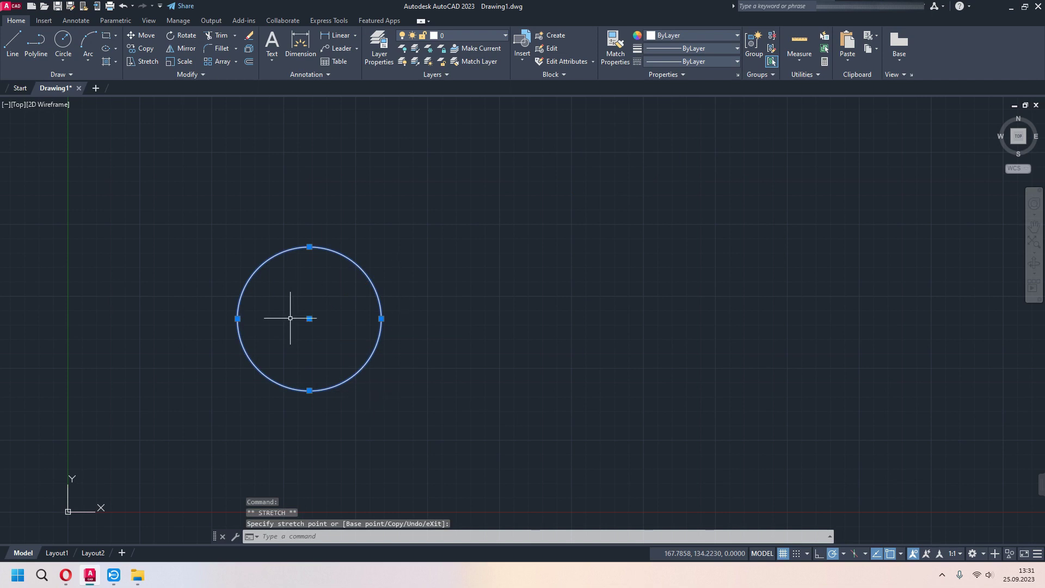
{"action": "key", "text": "Escape"}
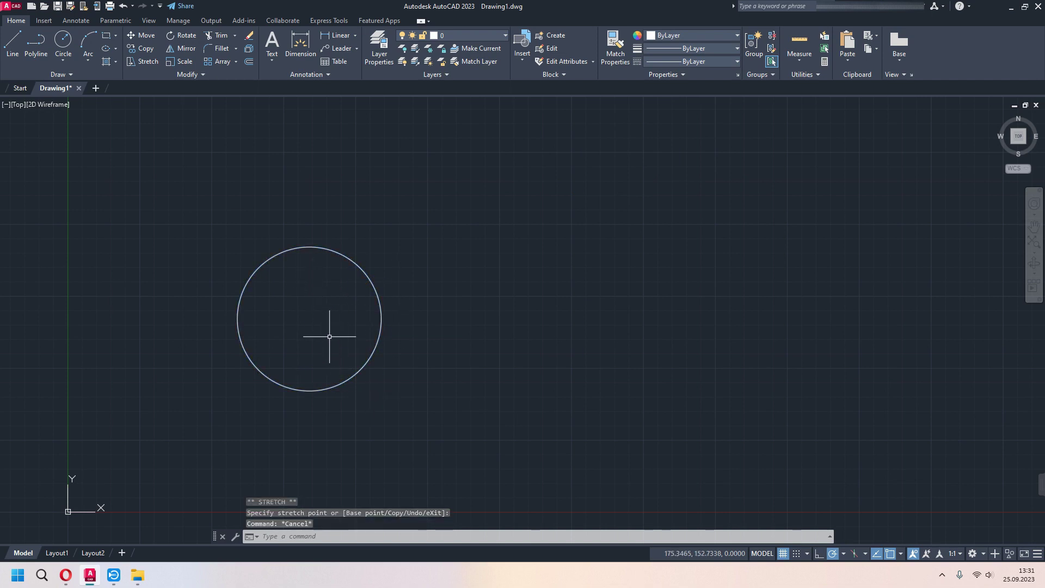
- Draw a 300-unit-wide rectangle near the circle
{"action": "middle_click_drag", "start_coordinate": [430, 350], "coordinate": [391, 324]}
{"action": "left_click", "coordinate": [106, 35]}
{"action": "left_click", "coordinate": [470, 187]}
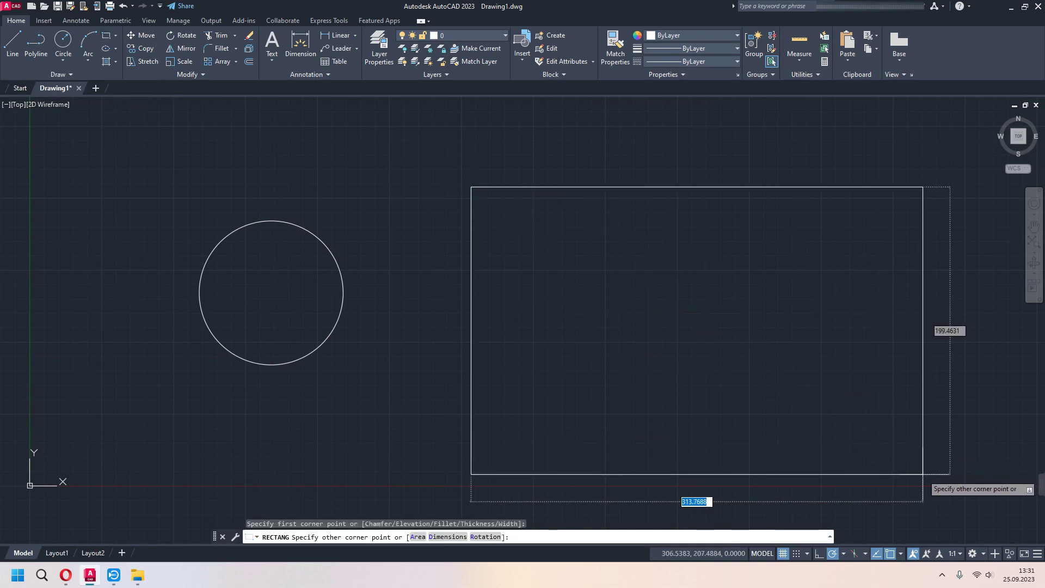
{"action": "type", "text": "0"}
{"action": "key", "text": "Return"}
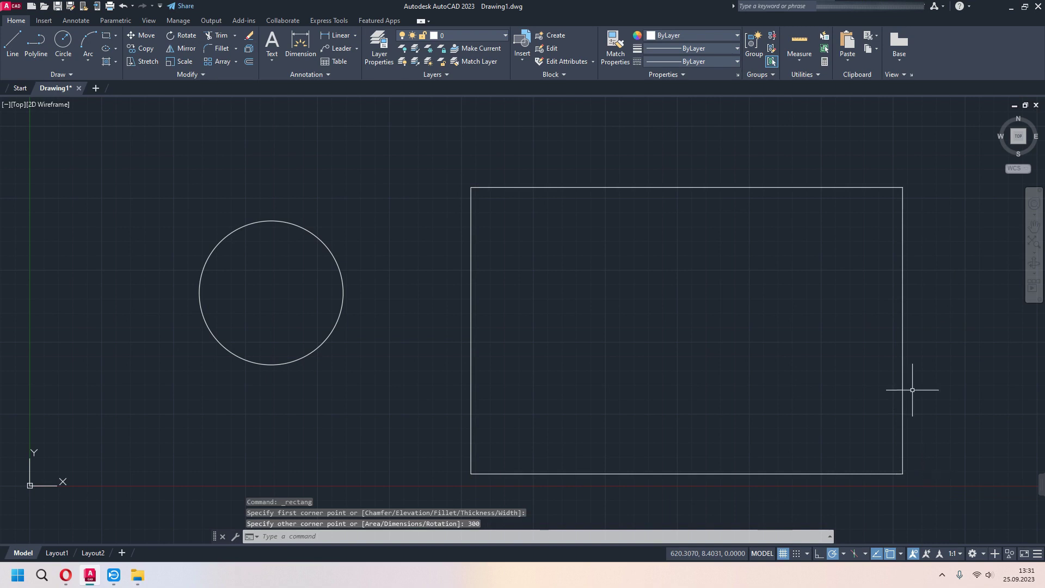
{"action": "middle_click_drag", "start_coordinate": [784, 366], "coordinate": [310, 164]}
- Move the circle from its centre onto the rectangle's lower-left corner
{"action": "left_click", "coordinate": [256, 273]}
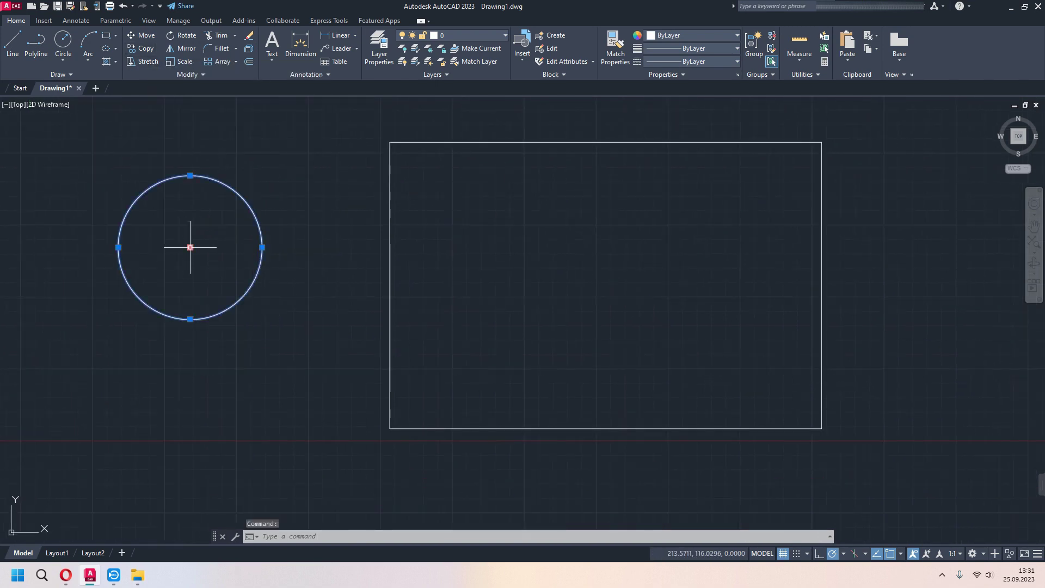
{"action": "type", "text": "m"}
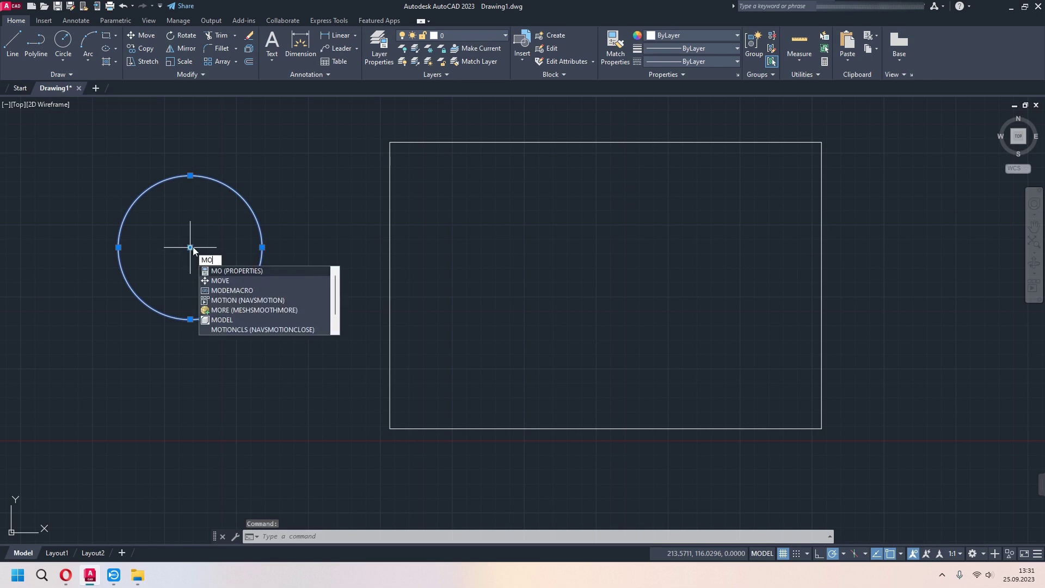
{"action": "key", "text": "Return"}
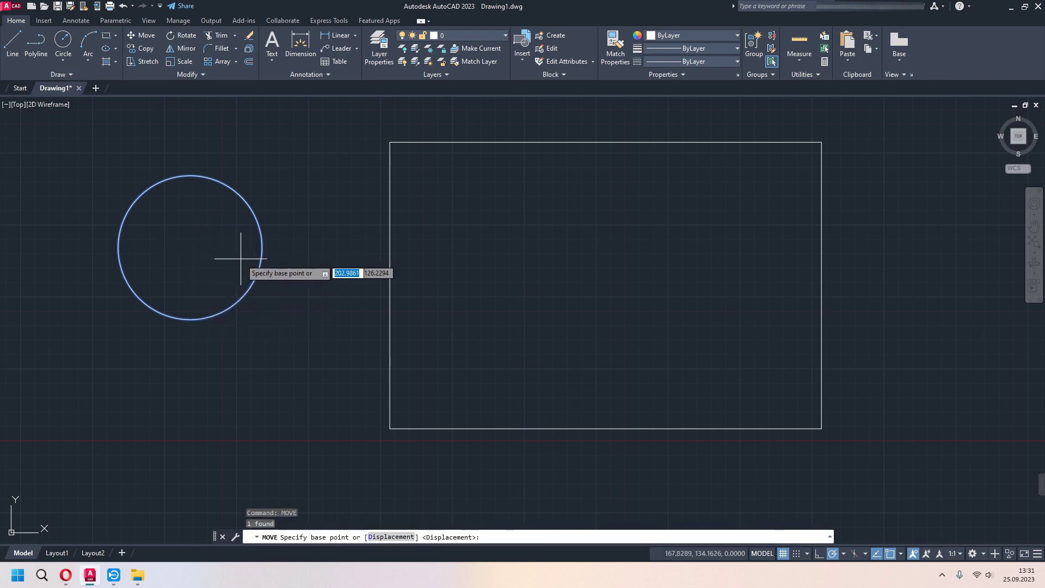
{"action": "left_click", "coordinate": [190, 247]}
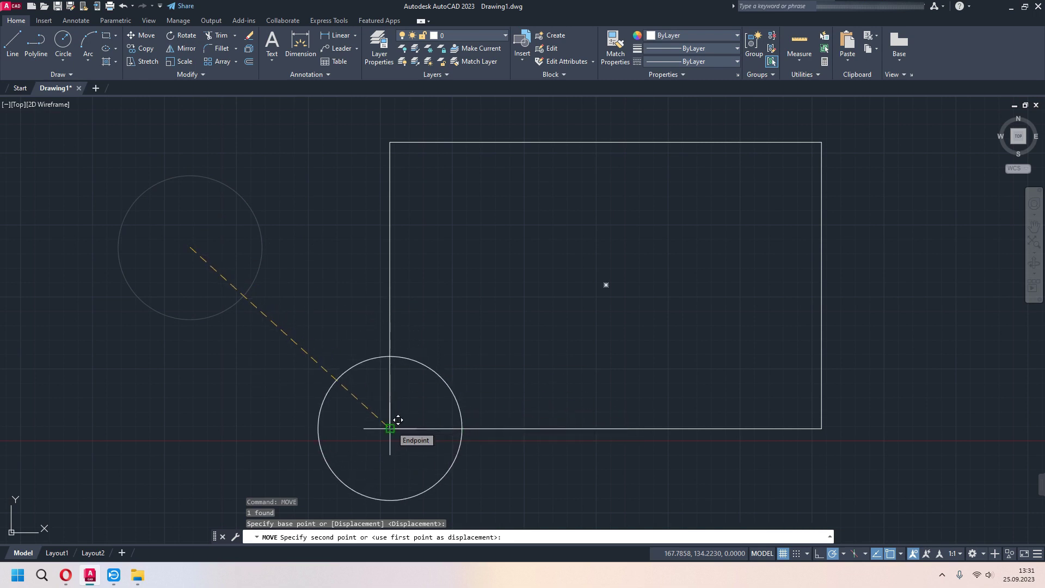
{"action": "left_click", "coordinate": [398, 420]}
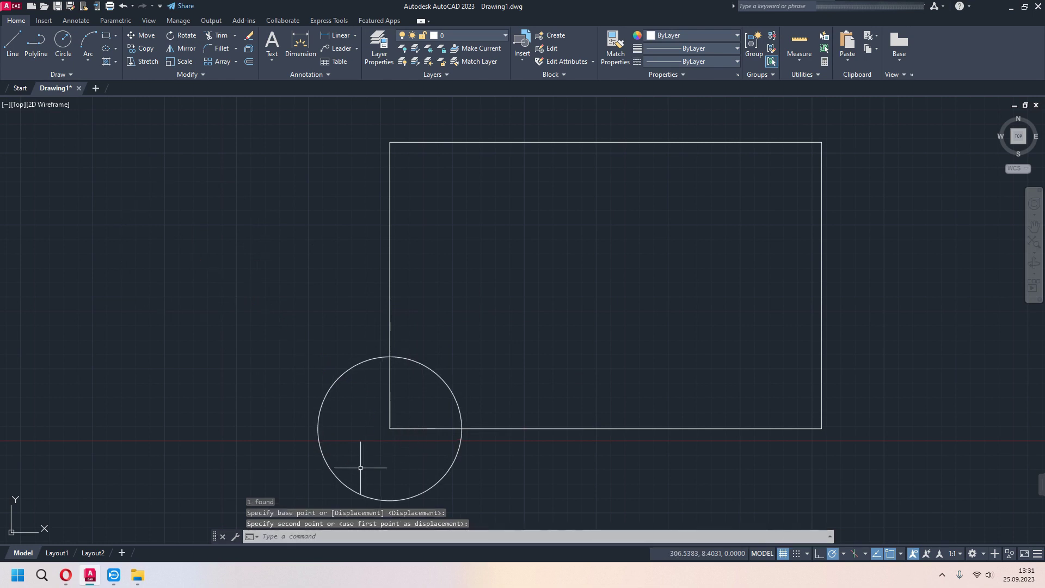
{"action": "mouse_move", "coordinate": [549, 461]}
{"action": "middle_mouse_down"}
{"action": "mouse_move", "coordinate": [471, 458]}
{"action": "mouse_move", "coordinate": [478, 393]}
{"action": "middle_mouse_up"}
{"action": "scroll", "coordinate": [486, 441], "scroll_direction": "down", "scroll_amount": 2}
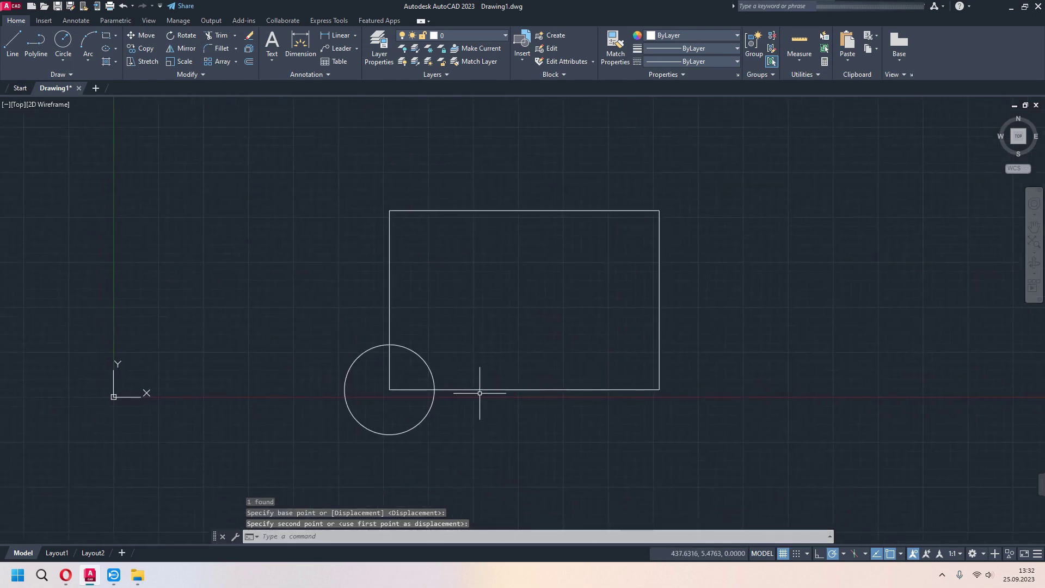
{"action": "left_click", "coordinate": [423, 415]}
{"action": "scroll", "coordinate": [504, 396], "scroll_direction": "up", "scroll_amount": 2}
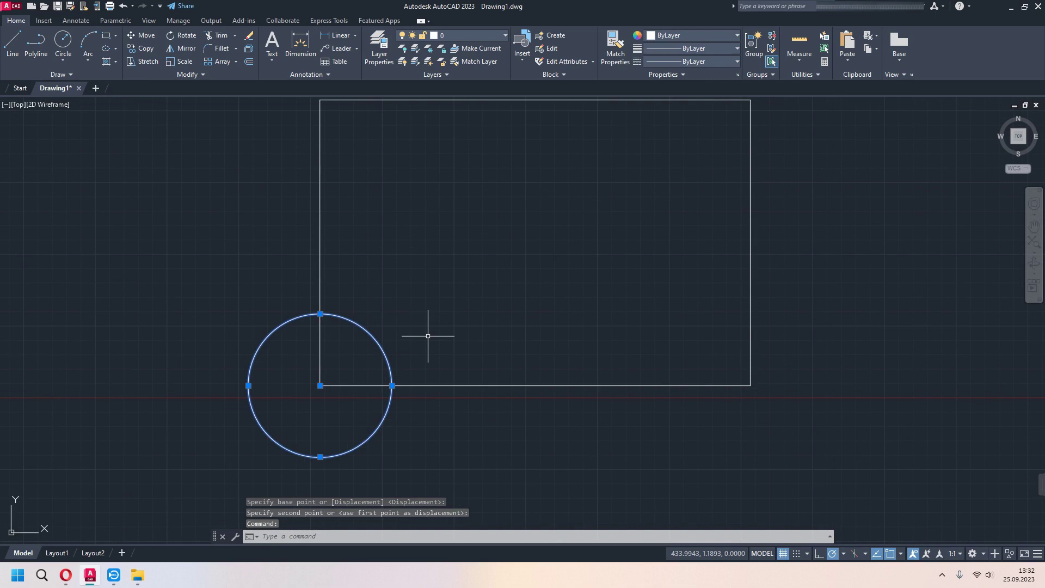
- Copy the circle from the lower-left corner to the lower-right, top-right and top-left corners
{"action": "left_click", "coordinate": [142, 48]}
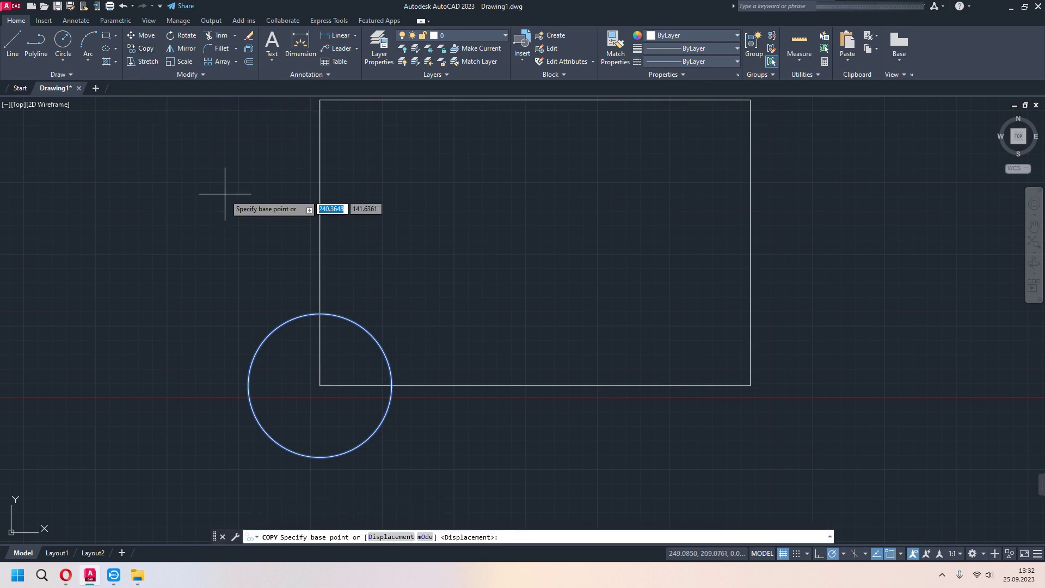
{"action": "left_click", "coordinate": [321, 386]}
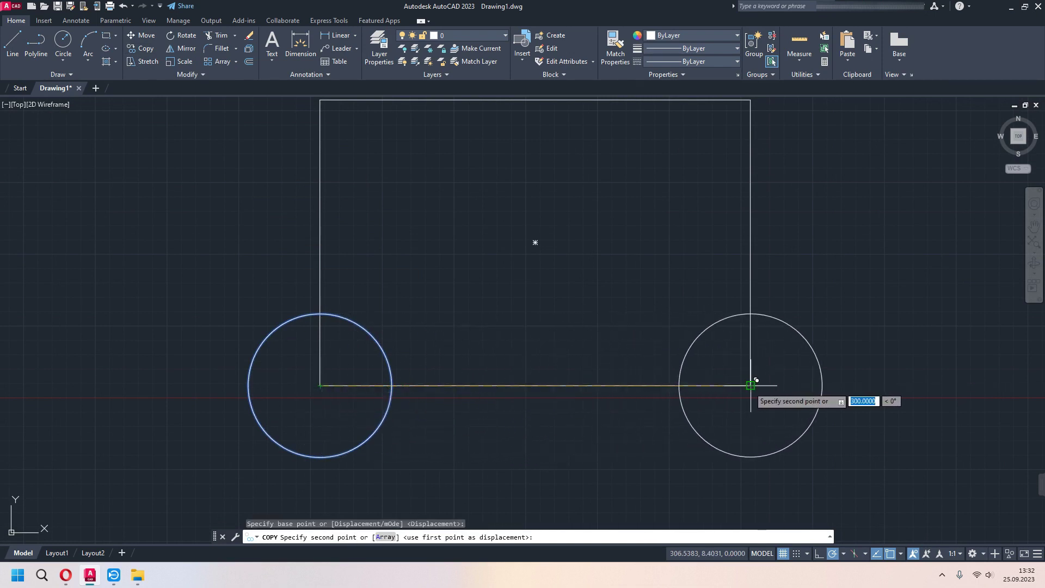
{"action": "left_click", "coordinate": [751, 385]}
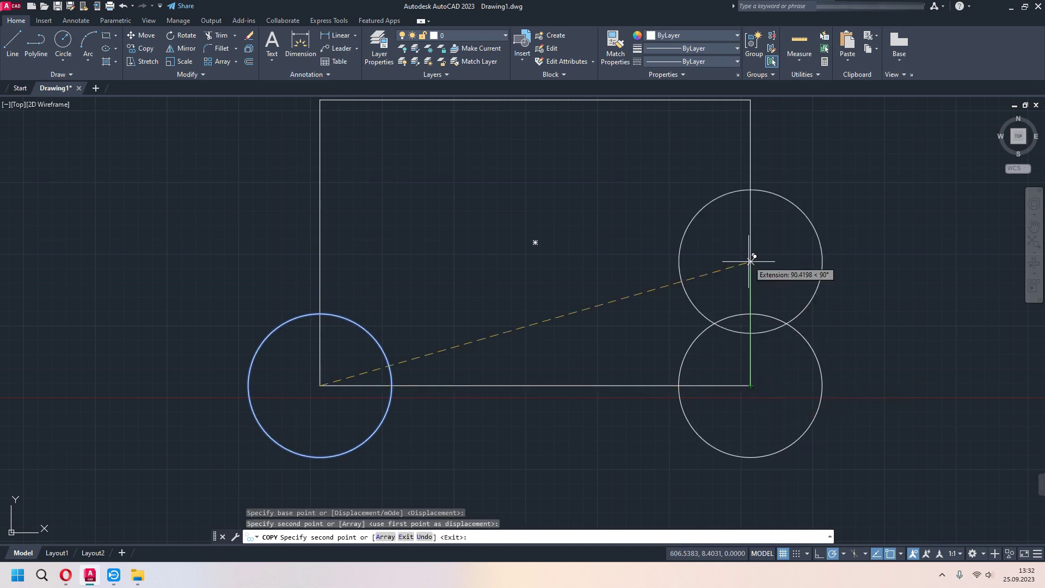
{"action": "middle_click_drag", "start_coordinate": [746, 217], "coordinate": [742, 308]}
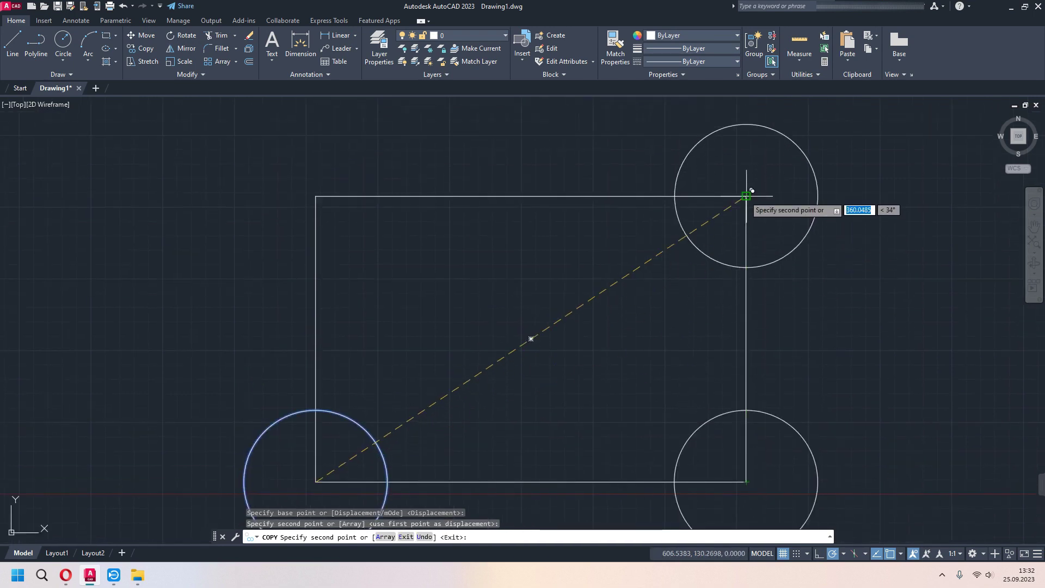
{"action": "left_click", "coordinate": [746, 196]}
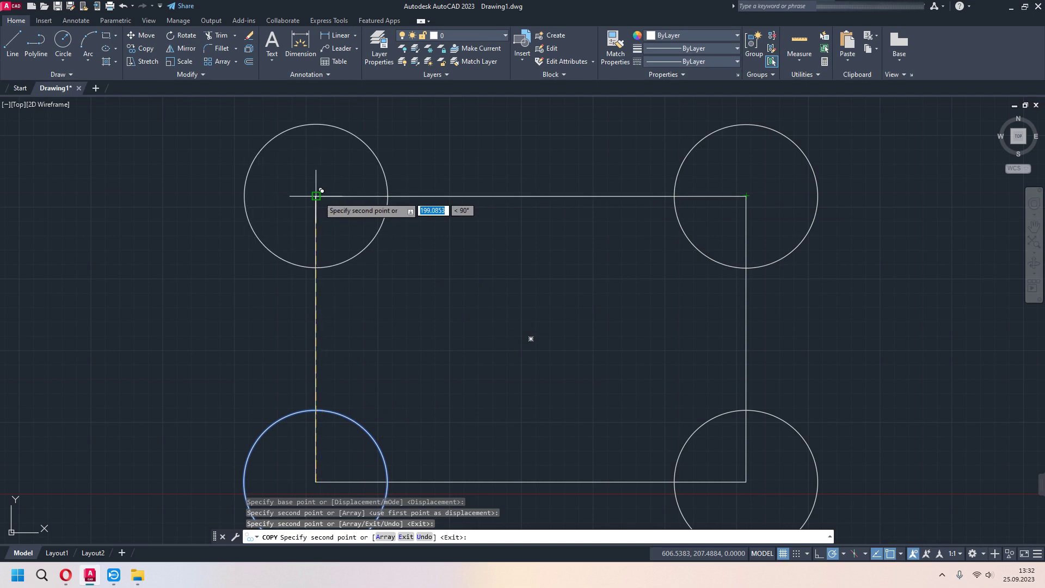
{"action": "left_click", "coordinate": [316, 196]}
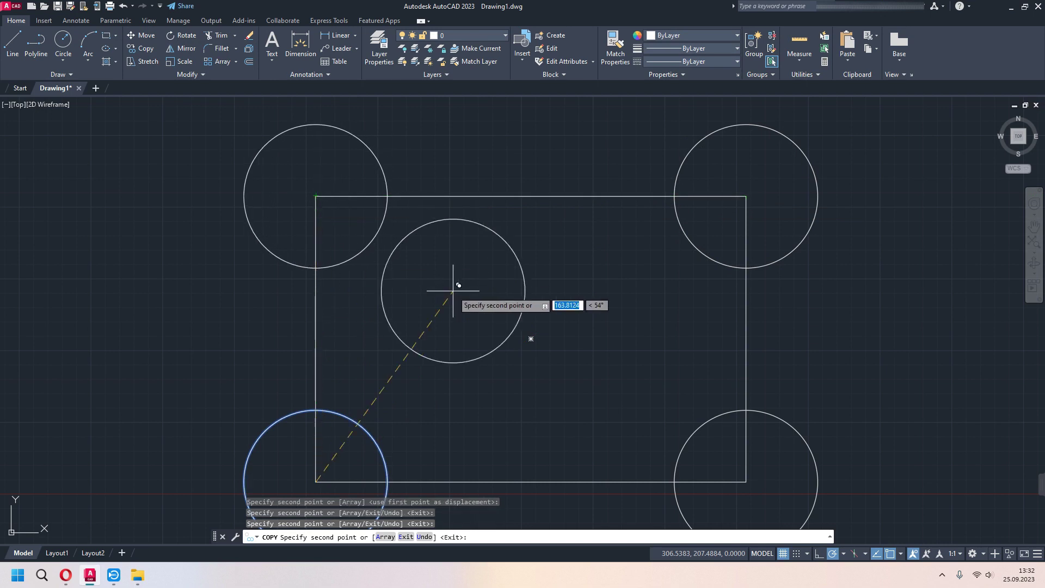
{"action": "key", "text": "Escape"}
- Erase the two circle copies on the rectangle's top corners
{"action": "scroll", "coordinate": [531, 341], "scroll_direction": "down", "scroll_amount": 4}
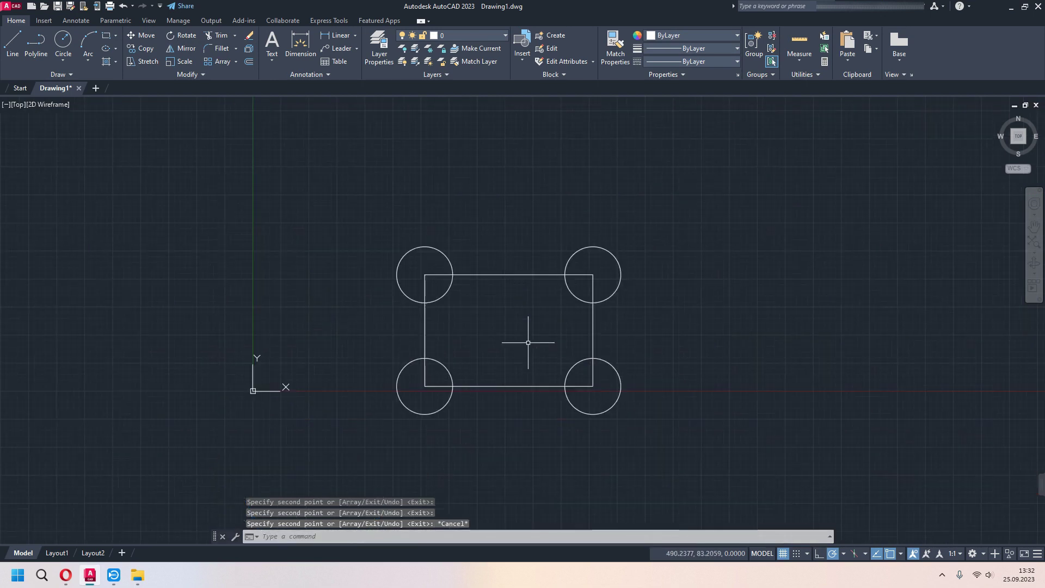
{"action": "scroll", "coordinate": [466, 240], "scroll_direction": "up", "scroll_amount": 2}
{"action": "left_click_drag", "start_coordinate": [374, 207], "coordinate": [728, 277]}
{"action": "left_click", "coordinate": [763, 226]}
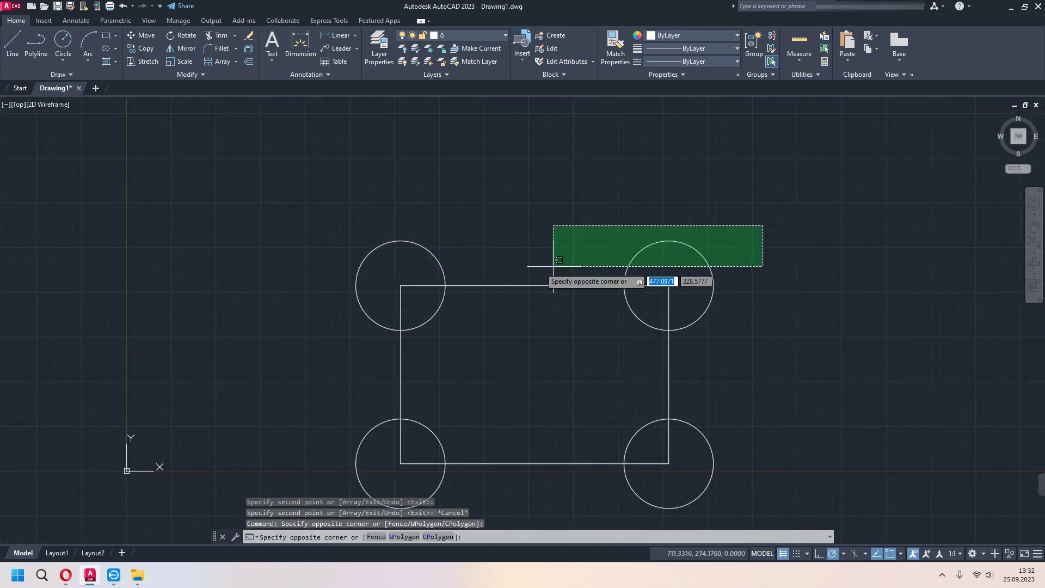
{"action": "left_click", "coordinate": [374, 275]}
{"action": "key", "text": "Delete"}
- Erase the lower-right circle copy, then select the remaining lower-left circle
{"action": "middle_click_drag", "start_coordinate": [729, 381], "coordinate": [684, 274]}
{"action": "left_click", "coordinate": [717, 373]}
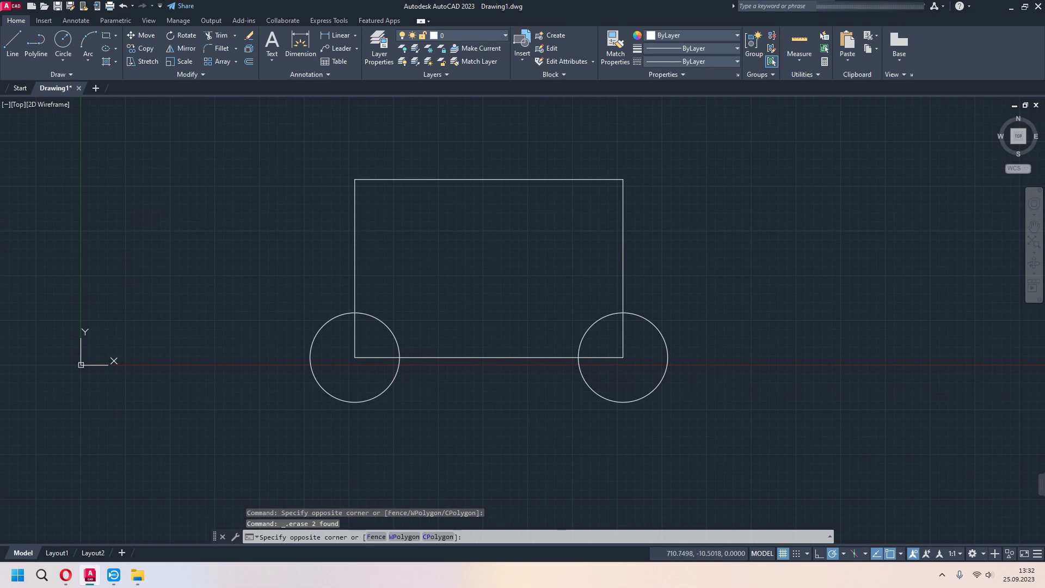
{"action": "left_click", "coordinate": [567, 427]}
{"action": "key", "text": "Delete"}
{"action": "middle_click_drag", "start_coordinate": [475, 413], "coordinate": [557, 423]}
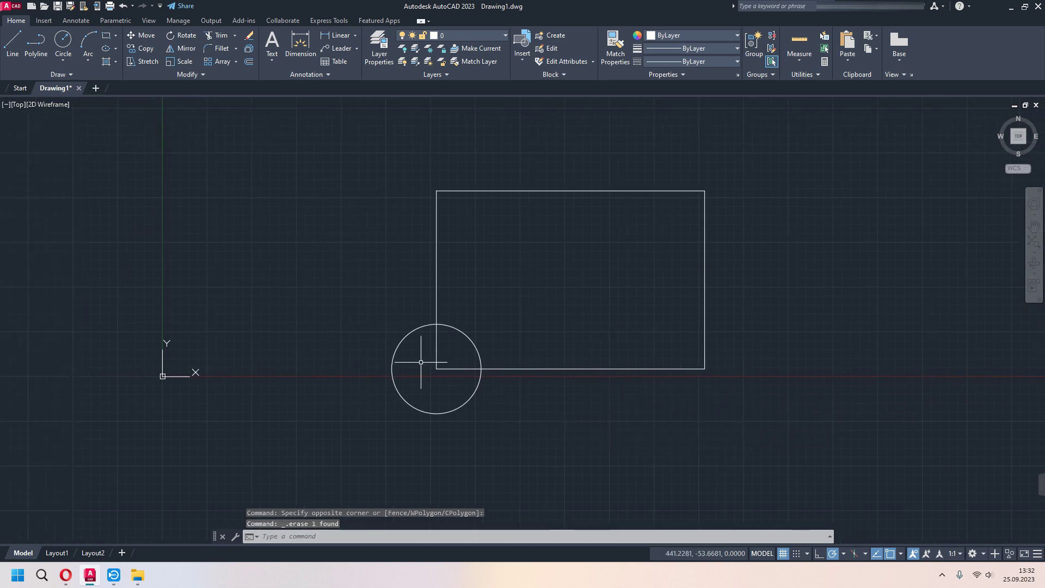
{"action": "left_click", "coordinate": [402, 338]}
{"action": "mouse_move", "coordinate": [558, 342]}
{"action": "middle_mouse_down"}
{"action": "mouse_move", "coordinate": [655, 350]}
{"action": "mouse_move", "coordinate": [698, 366]}
{"action": "mouse_move", "coordinate": [645, 398]}
{"action": "mouse_move", "coordinate": [638, 375]}
{"action": "middle_mouse_up"}
{"action": "scroll", "coordinate": [648, 351], "scroll_direction": "up", "scroll_amount": 2}
{"action": "scroll", "coordinate": [658, 357], "scroll_direction": "down", "scroll_amount": 2}
{"action": "type", "text": "c"}
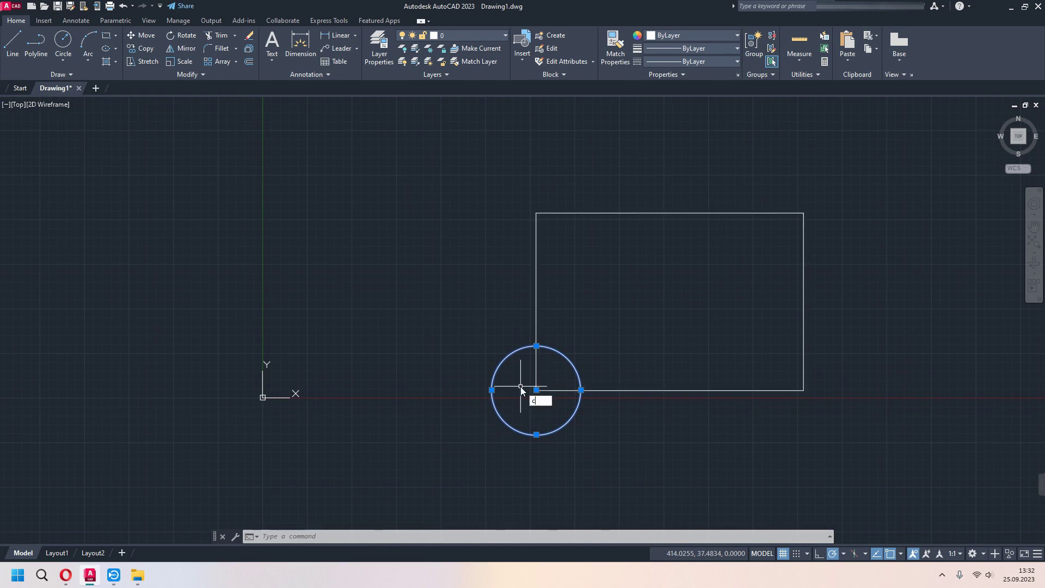
- Copy the circle from its centre 200 units along 135° and 45°
{"action": "type", "text": "o"}
{"action": "key", "text": "Return"}
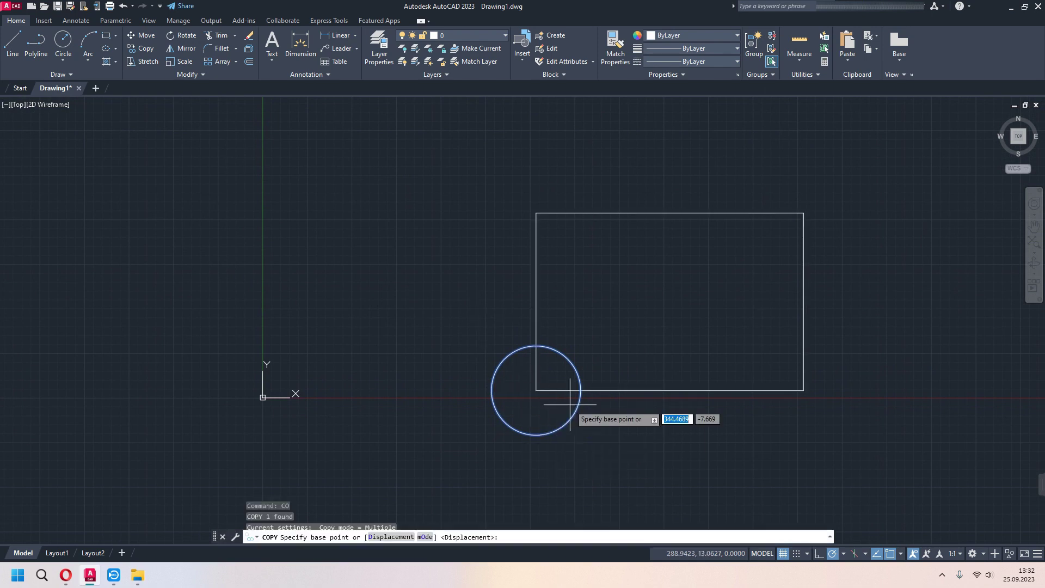
{"action": "left_click", "coordinate": [537, 390]}
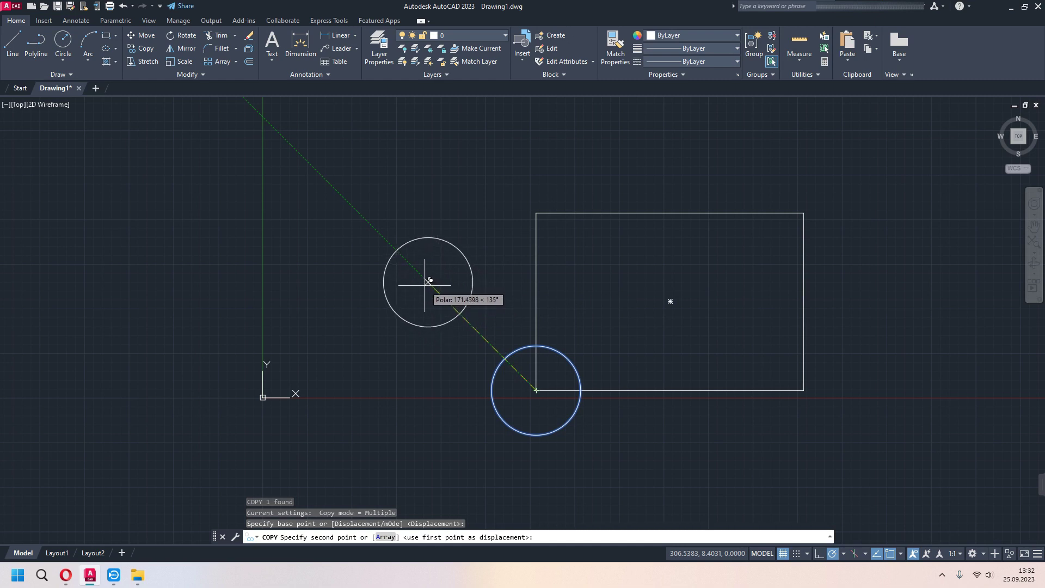
{"action": "type", "text": "200"}
{"action": "key", "text": "Return"}
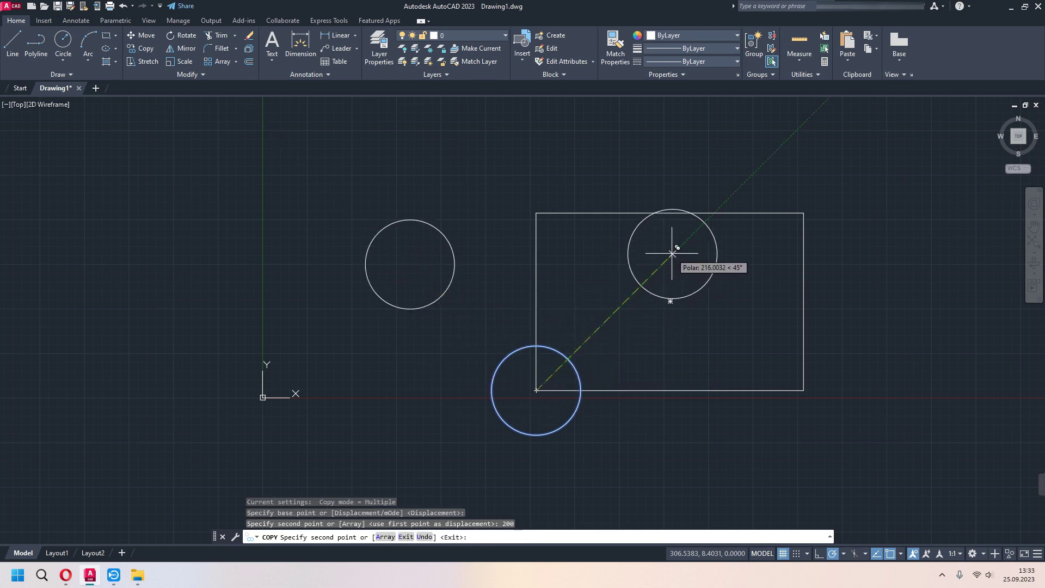
{"action": "type", "text": "200"}
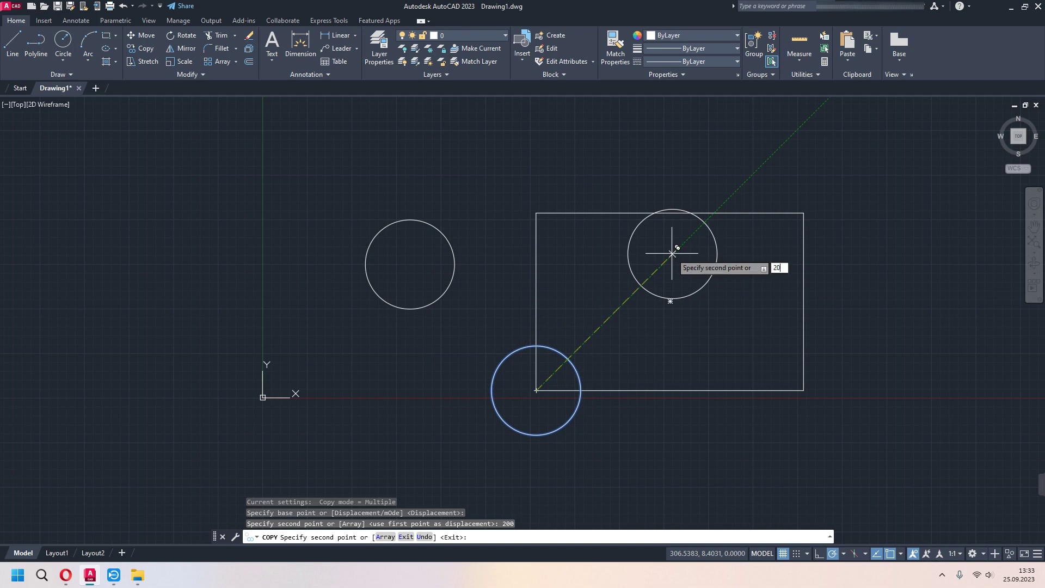
{"action": "key", "text": "Return"}
- Add two more 200-unit copies along 315° and 225° to complete the X
{"action": "middle_click_drag", "start_coordinate": [675, 426], "coordinate": [653, 330]}
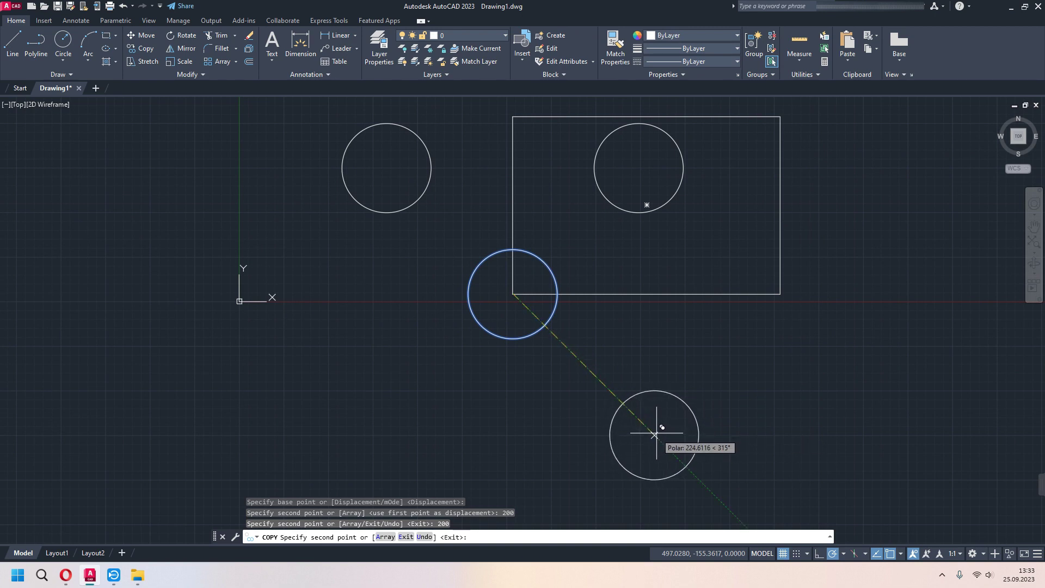
{"action": "type", "text": "200"}
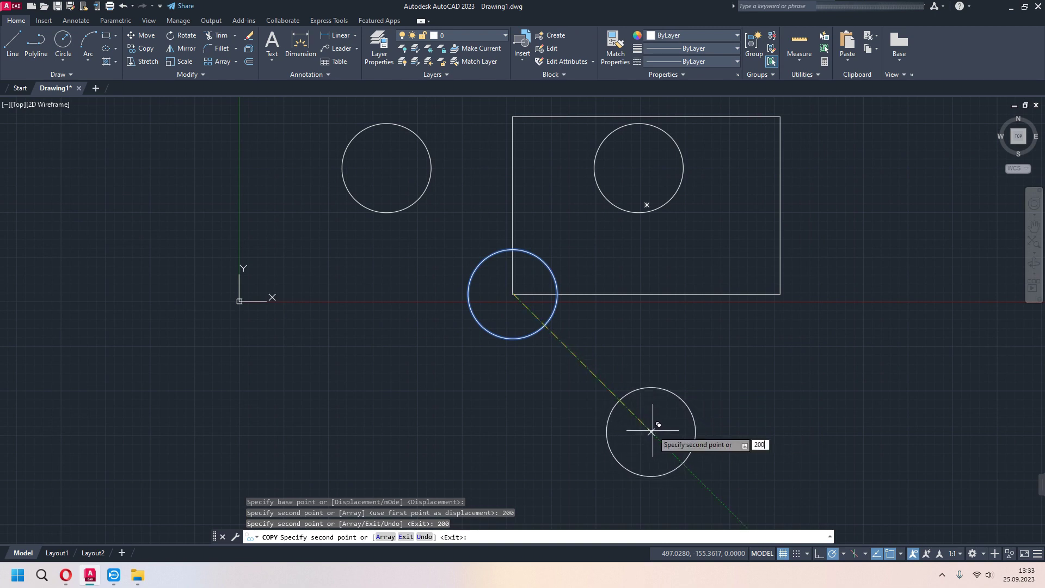
{"action": "key", "text": "Return"}
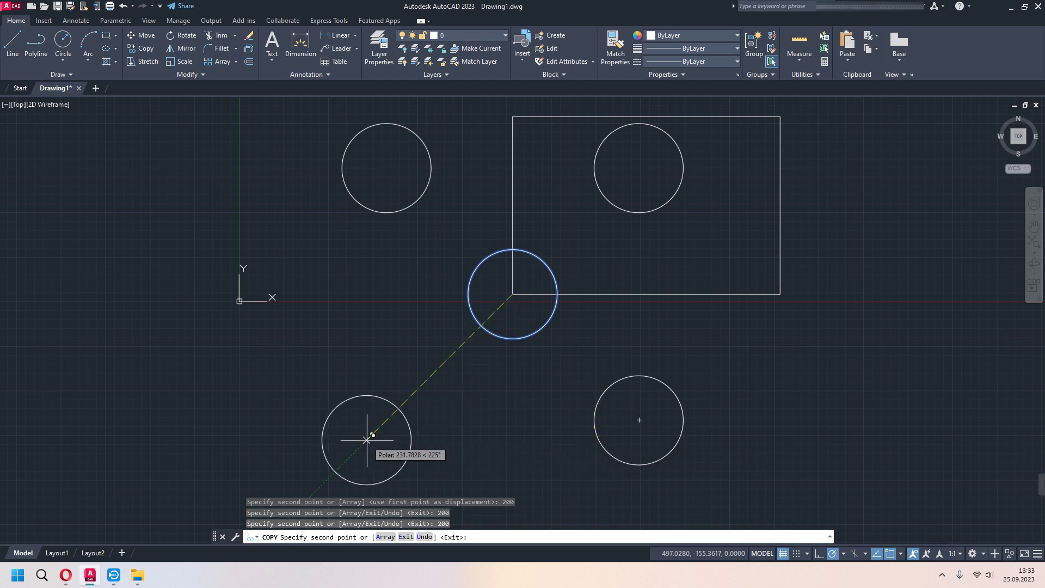
{"action": "type", "text": "200"}
{"action": "key", "text": "Return"}
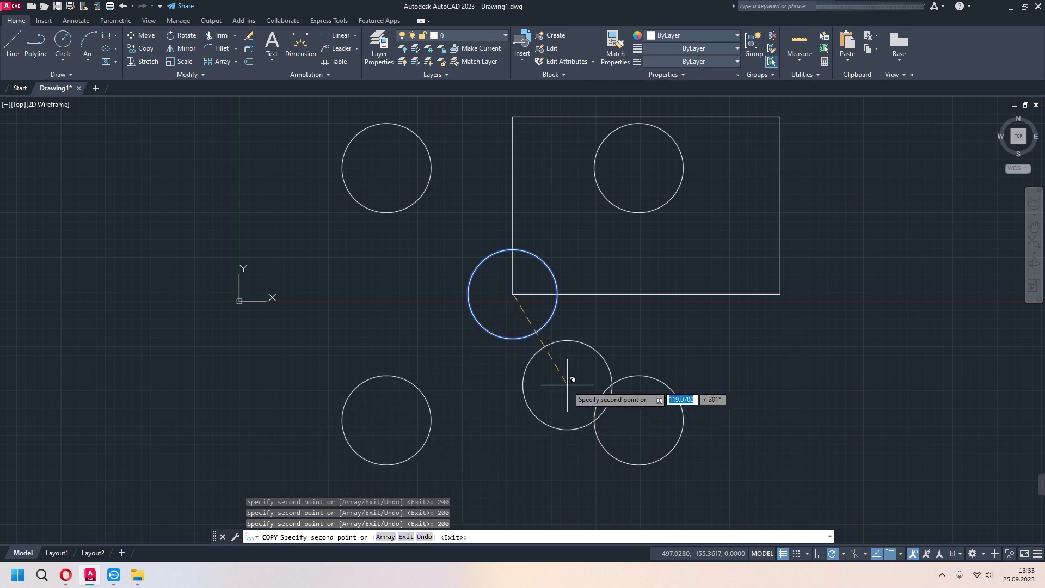
{"action": "key", "text": "Escape"}
{"action": "scroll", "coordinate": [602, 345], "scroll_direction": "down", "scroll_amount": 2}
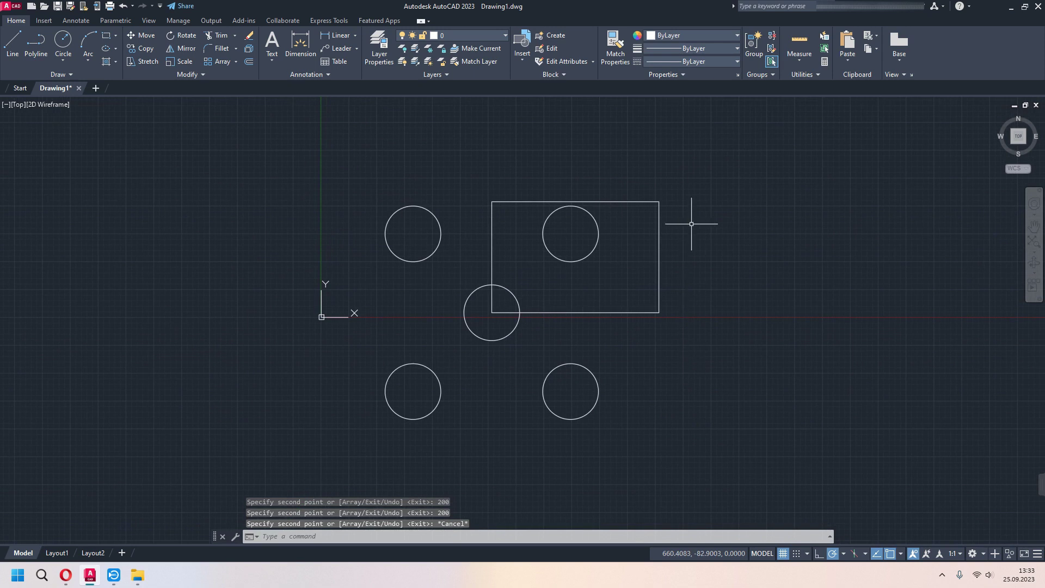
- Try window selections around the circles and rectangle, then clear the selection
{"action": "left_click", "coordinate": [637, 180]}
{"action": "left_click", "coordinate": [317, 467]}
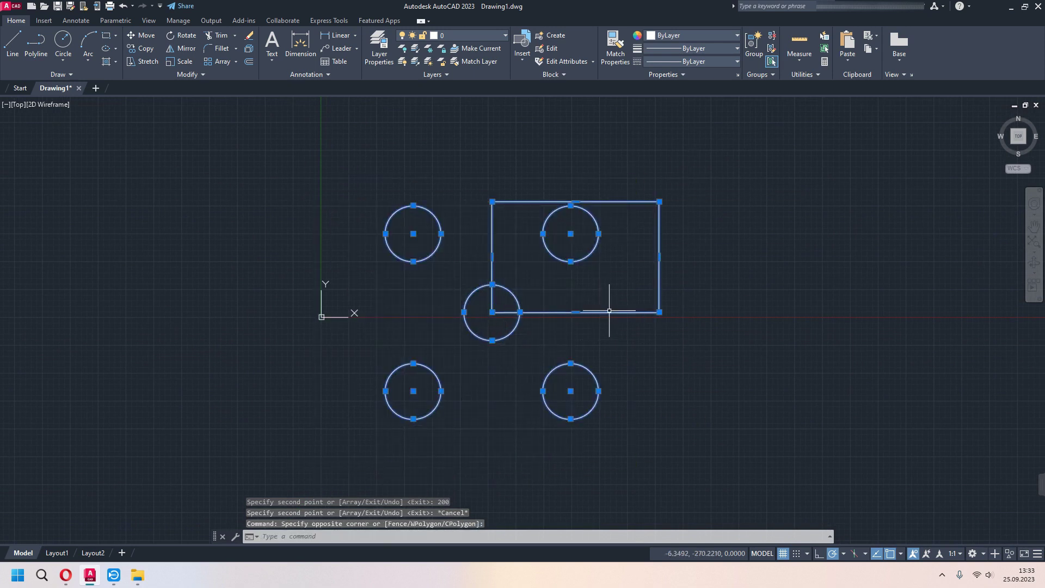
{"action": "left_click", "coordinate": [629, 323]}
{"action": "key", "text": "Escape"}
{"action": "left_click", "coordinate": [691, 177]}
{"action": "left_click", "coordinate": [632, 338]}
{"action": "key", "text": "Escape"}
- Erase the guide rectangle and window-select the five circles
{"action": "left_click", "coordinate": [691, 181]}
{"action": "left_click", "coordinate": [633, 326]}
{"action": "key", "text": "Delete"}
{"action": "left_click", "coordinate": [667, 170]}
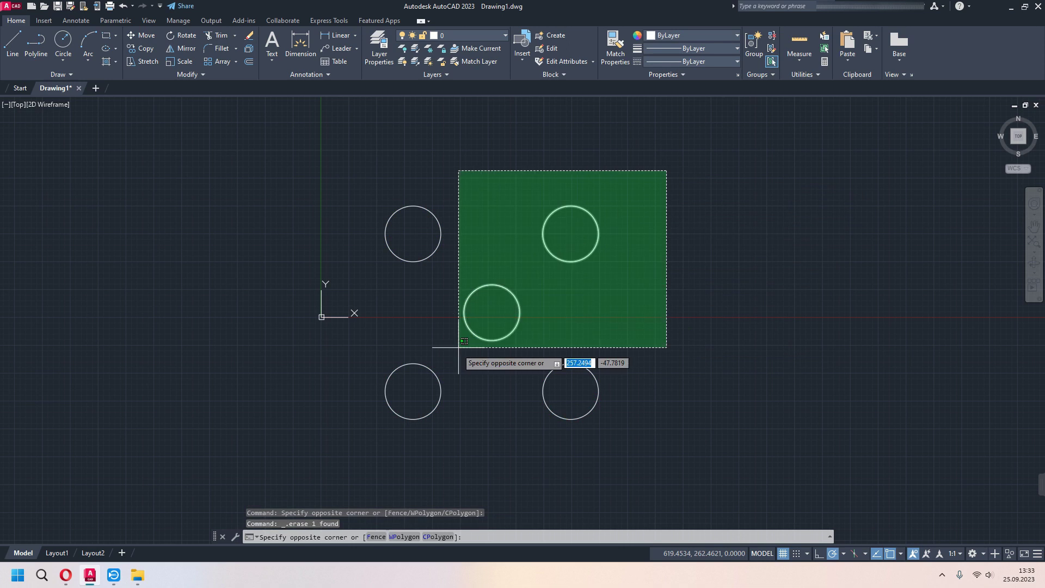
{"action": "left_click", "coordinate": [357, 427]}
{"action": "middle_click_drag", "start_coordinate": [658, 394], "coordinate": [434, 341]}
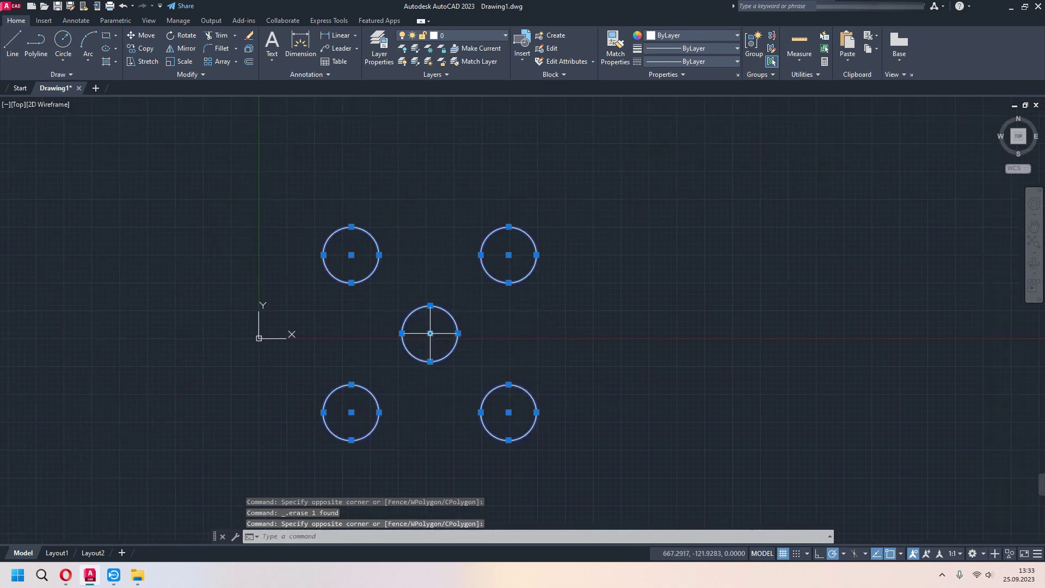
- Copy the five-circle group from the middle centre 200 units right, then undo it
{"action": "type", "text": "co"}
{"action": "key", "text": "Return"}
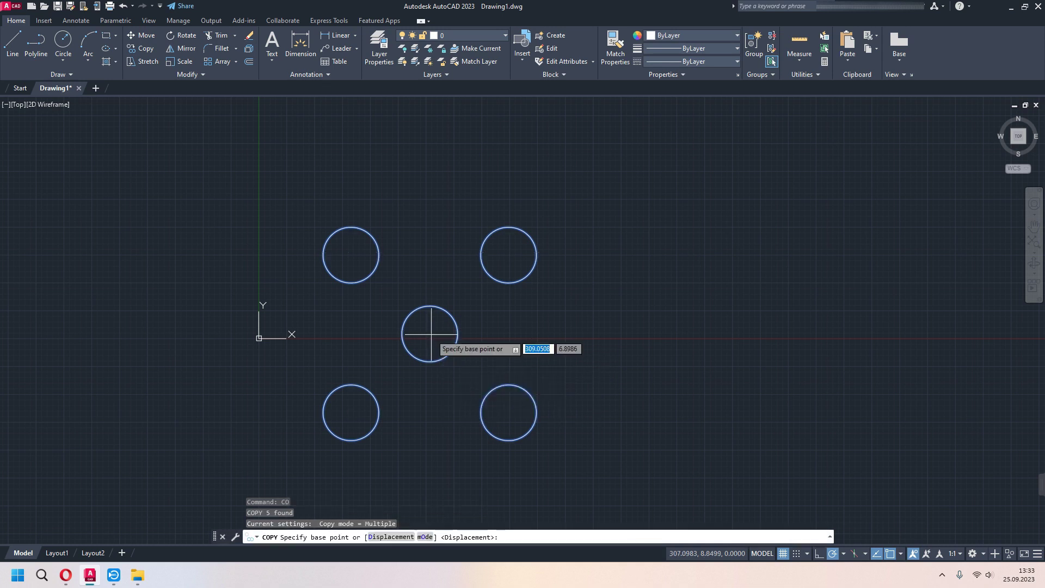
{"action": "left_click", "coordinate": [430, 333]}
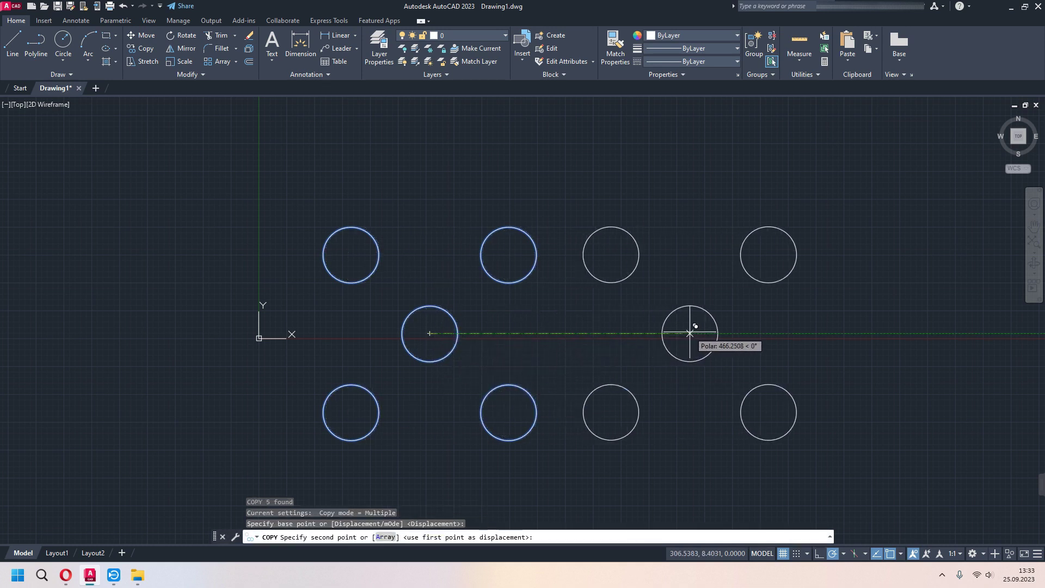
{"action": "type", "text": "200"}
{"action": "key", "text": "Return"}
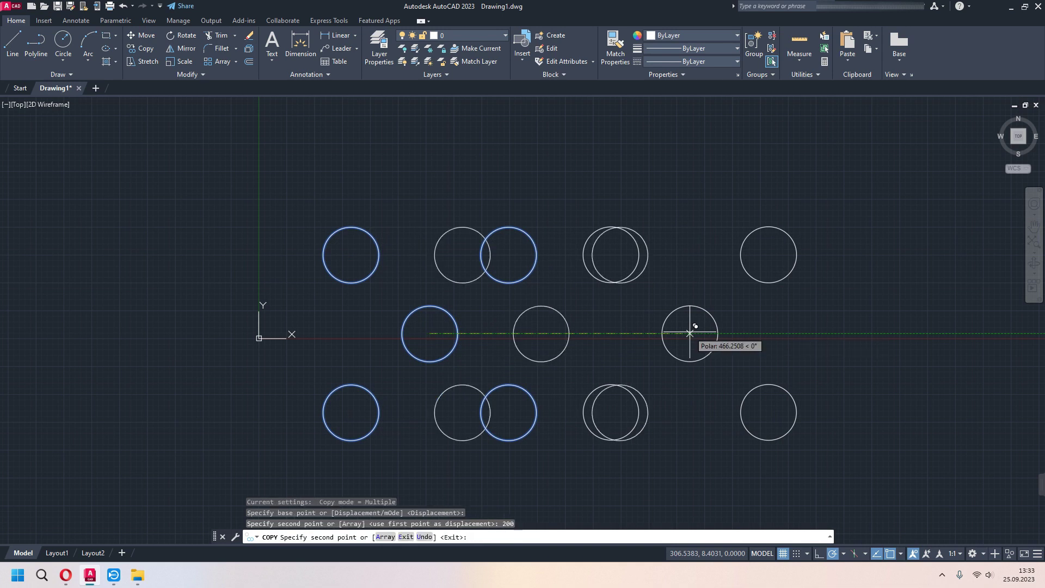
{"action": "key", "text": "ctrl+z"}
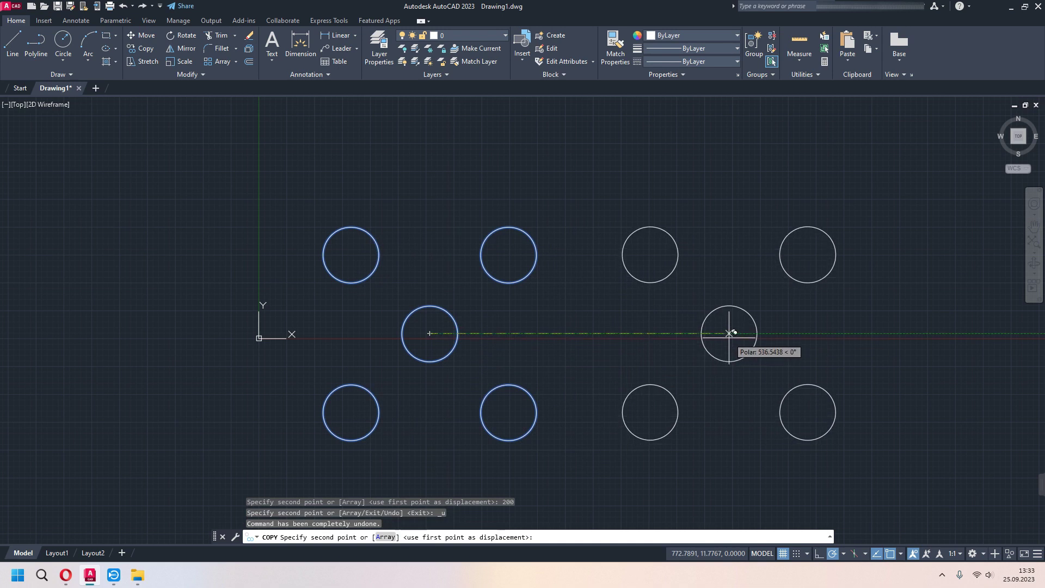
- Place copies of the group 600 and 1200 units to the right along 0°
{"action": "type", "text": "600"}
{"action": "key", "text": "Return"}
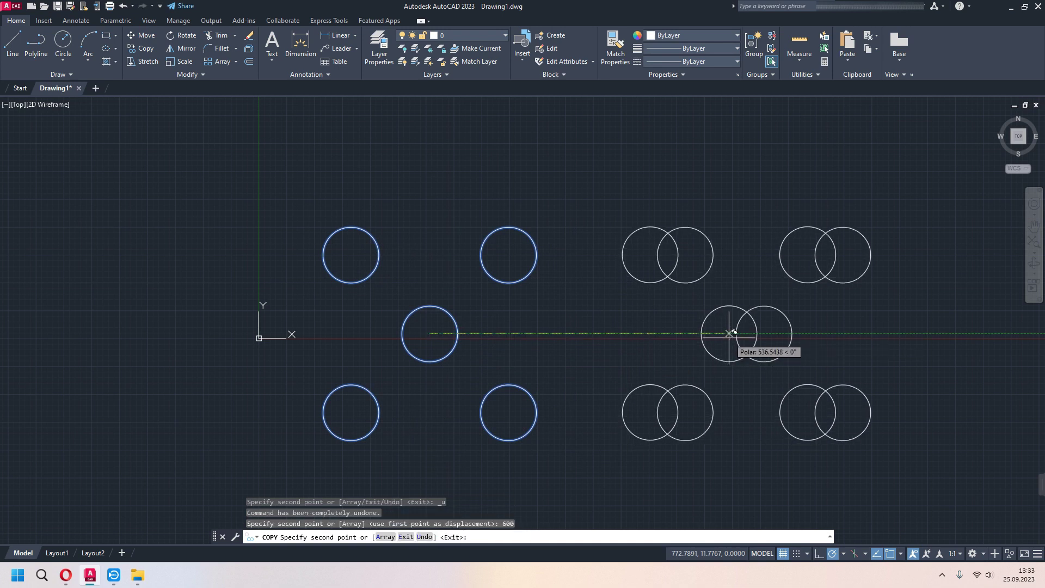
{"action": "middle_click_drag", "start_coordinate": [881, 336], "coordinate": [710, 317]}
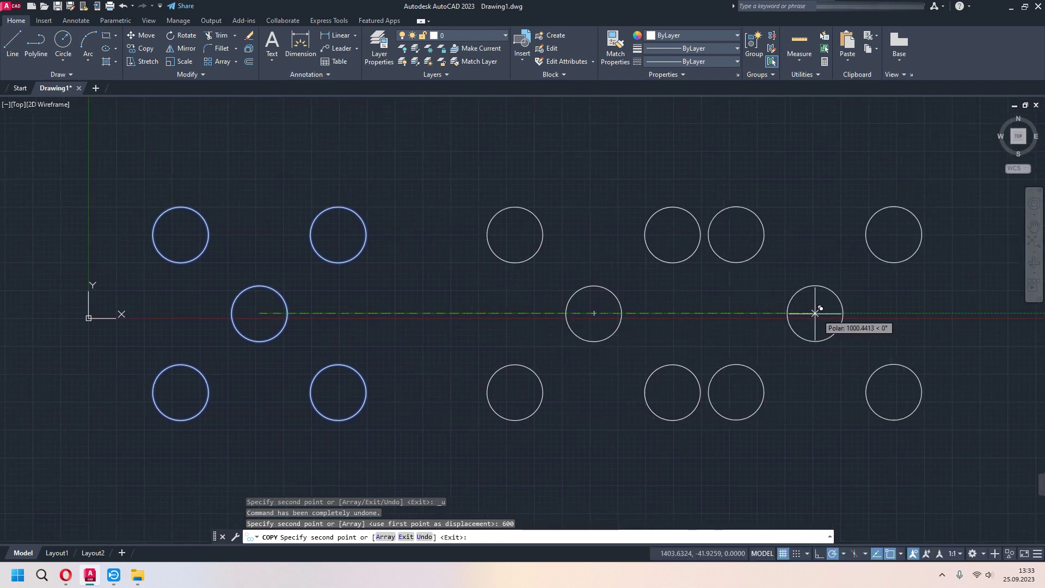
{"action": "type", "text": "1200"}
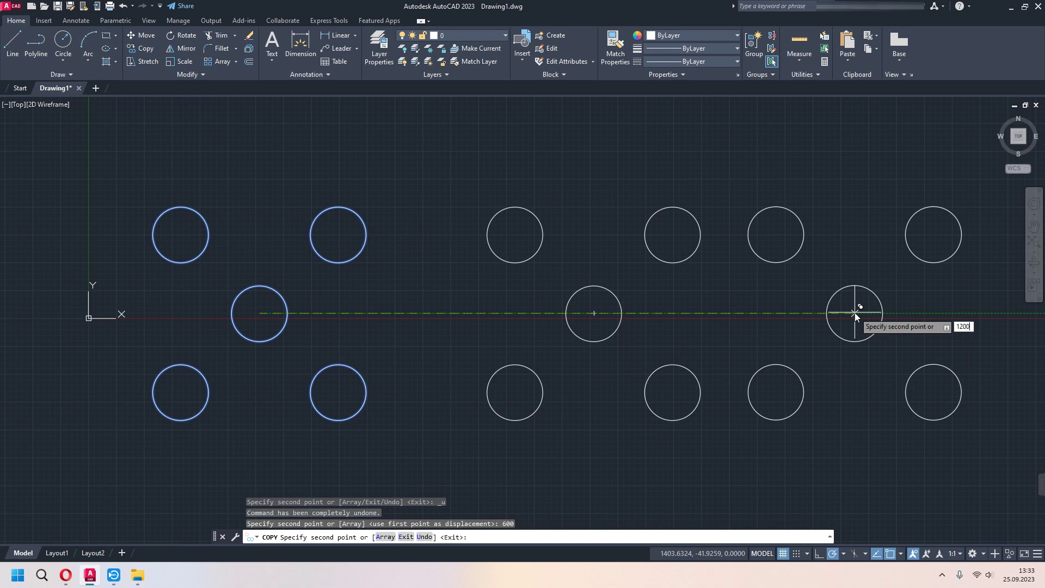
{"action": "key", "text": "Return"}
{"action": "key", "text": "Escape"}
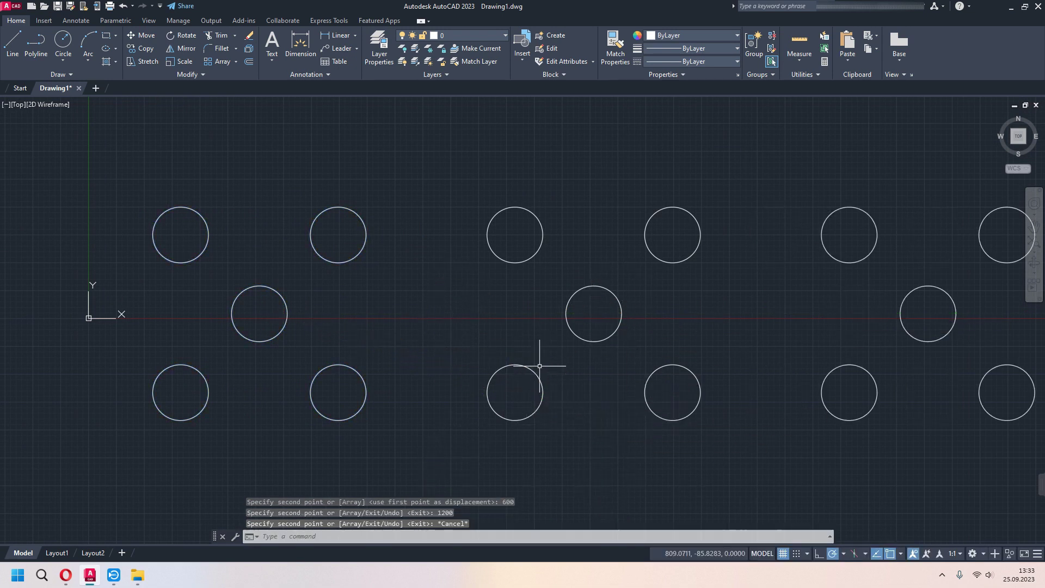
{"action": "scroll", "coordinate": [604, 352], "scroll_direction": "down", "scroll_amount": 2}
{"action": "middle_click_drag", "start_coordinate": [604, 352], "coordinate": [530, 374]}
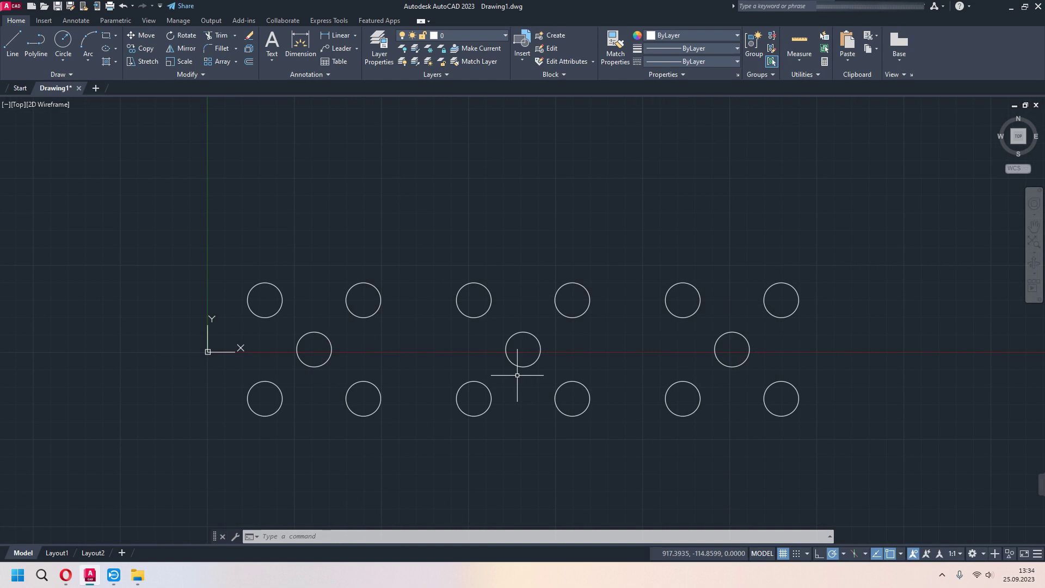
{"action": "mouse_move", "coordinate": [544, 400]}
{"action": "middle_mouse_down"}
{"action": "mouse_move", "coordinate": [532, 394]}
{"action": "mouse_move", "coordinate": [534, 403]}
{"action": "middle_mouse_up"}
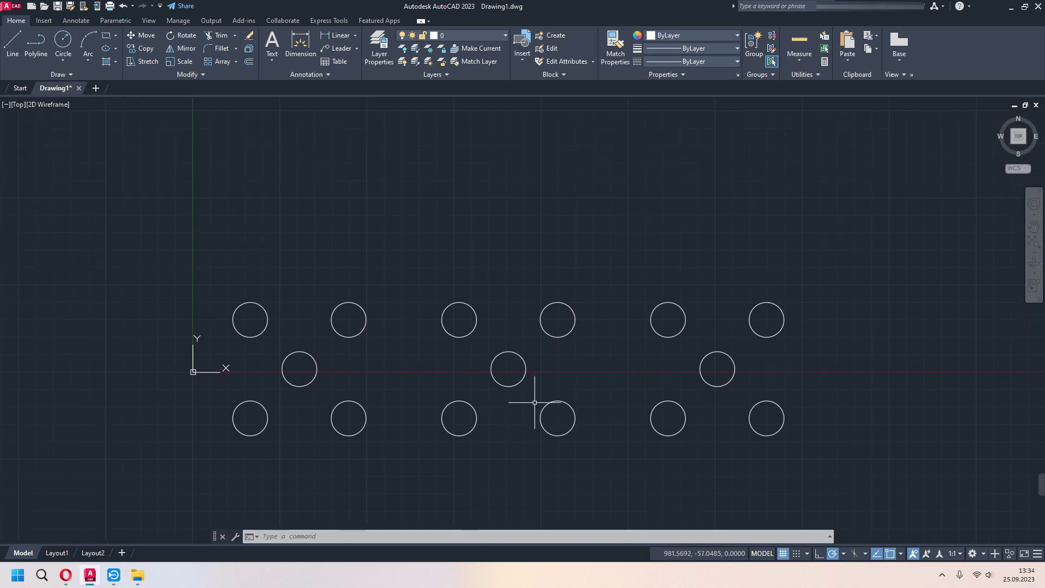